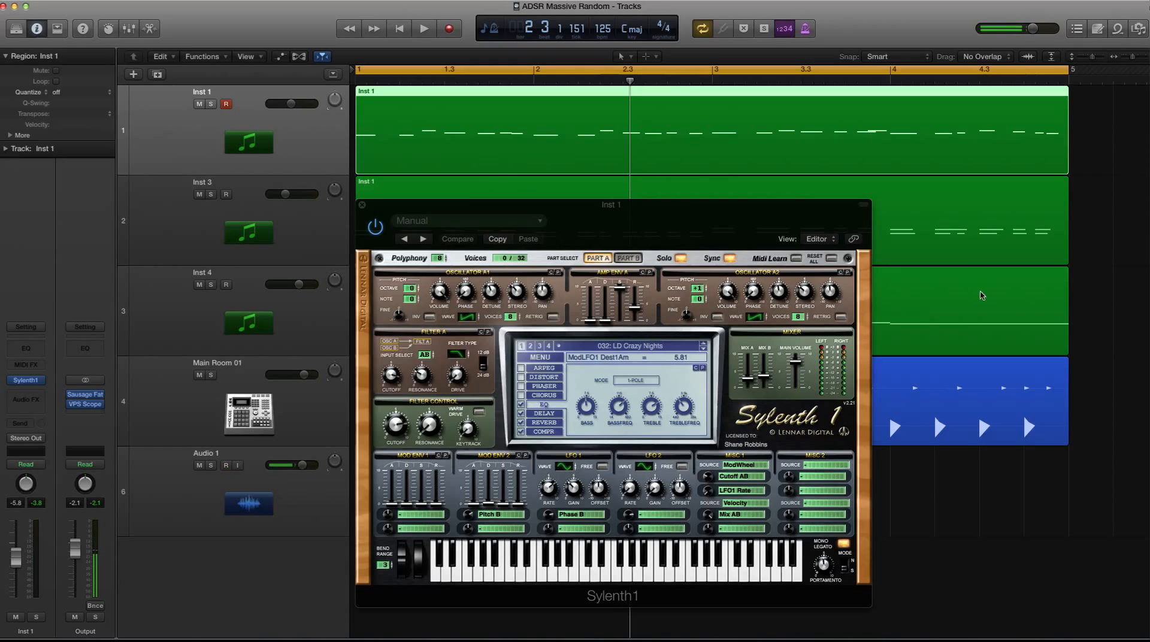
Step: Play the project from the start and lower the Inst 1 track volume to -6.6 dB
key("super+Left")
key("space")
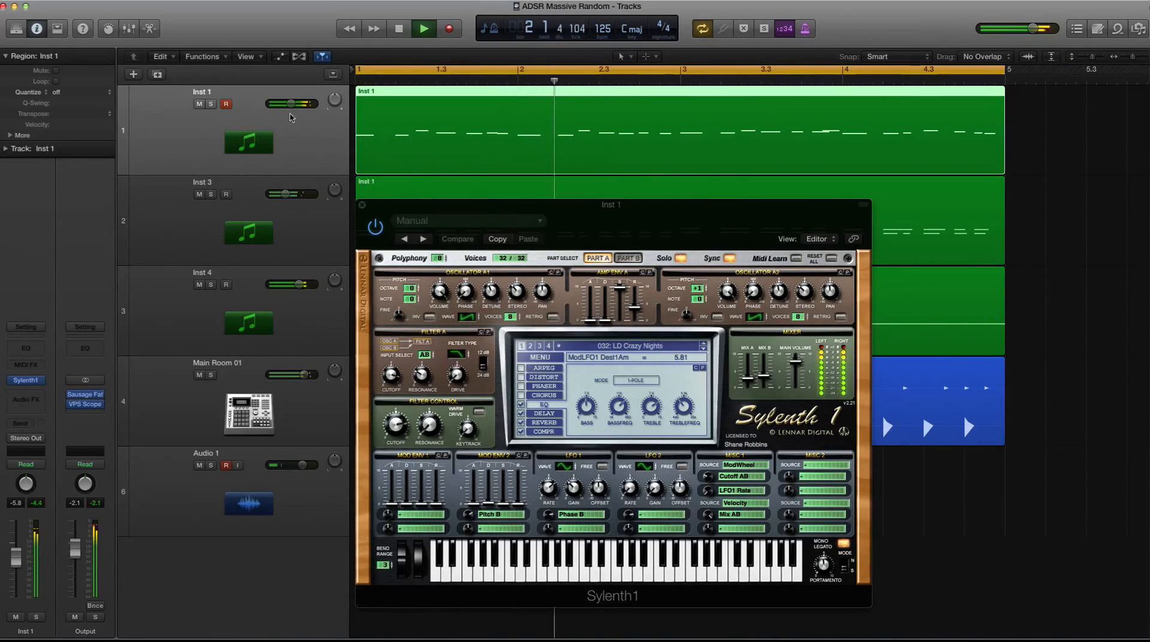
left_click_drag(291, 104, 289, 103)
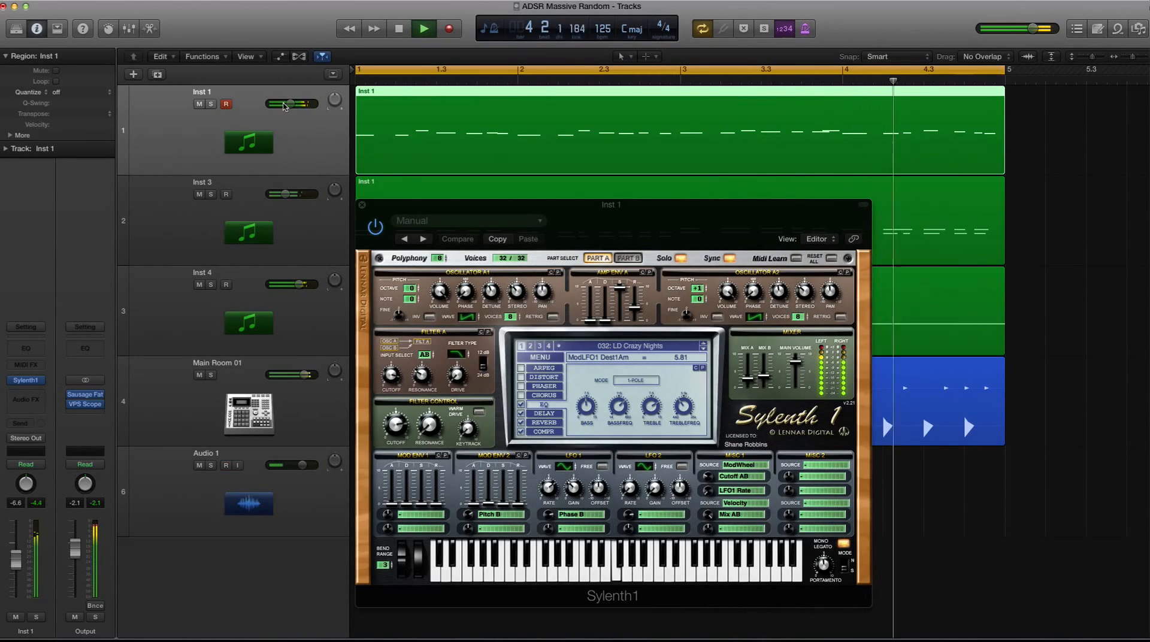
key("space")
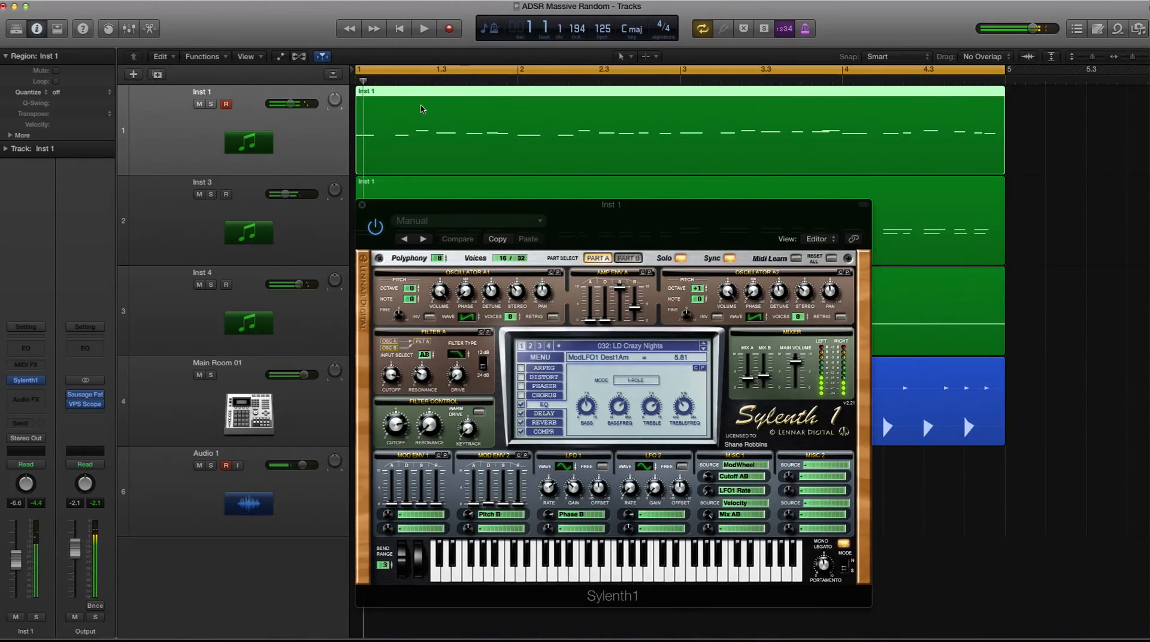
Step: Solo the Inst 1 region and audition the lead on its own
key("ctrl+s")
key("space")
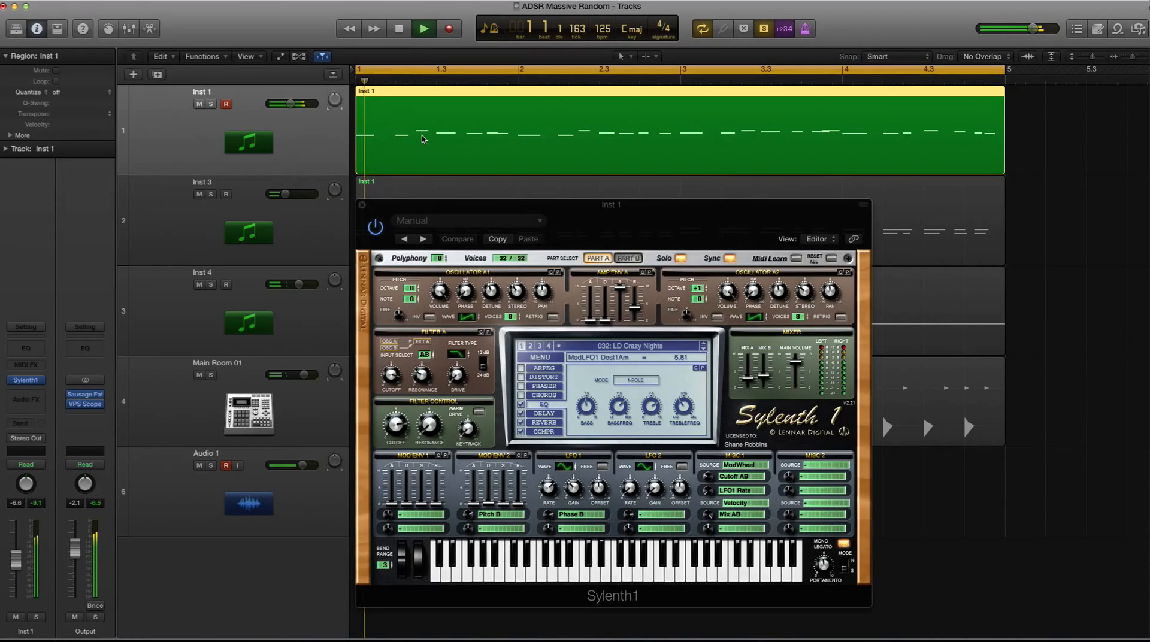
key("space")
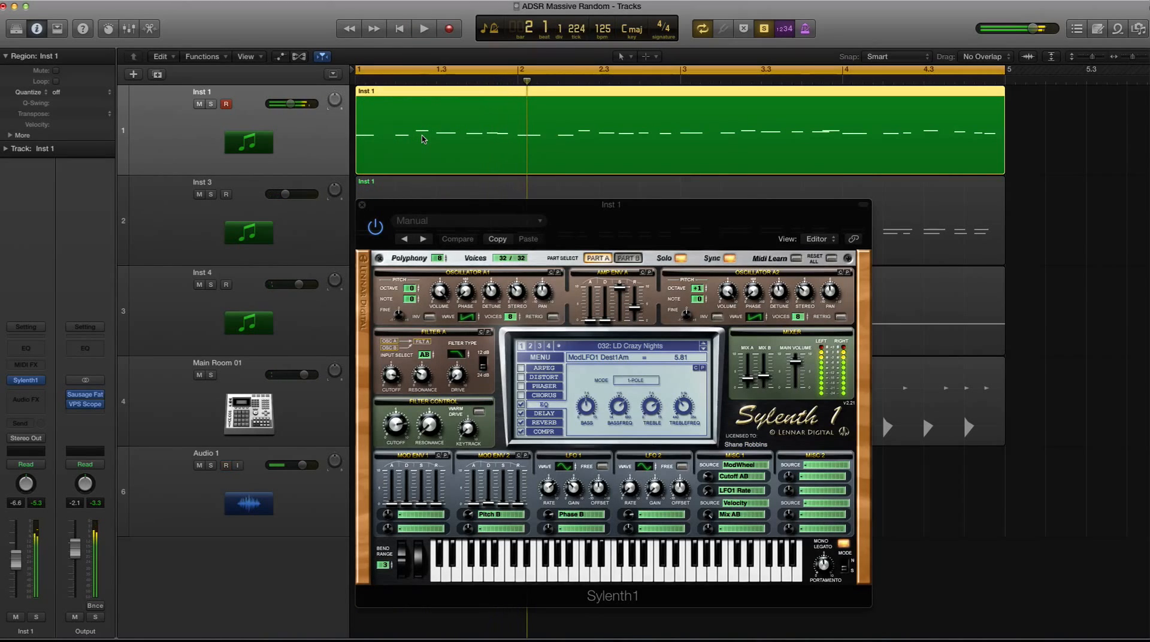
Step: Compare the oscillator settings of Part A and Part B, including the waveform of oscillator B1
left_click(632, 259)
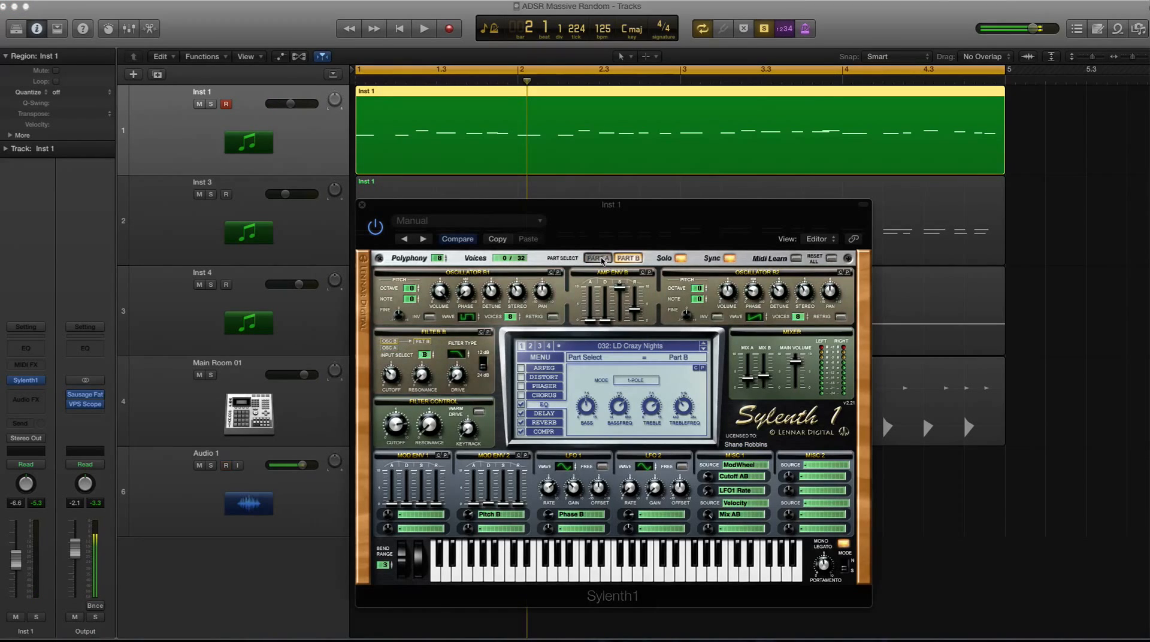
left_click(600, 258)
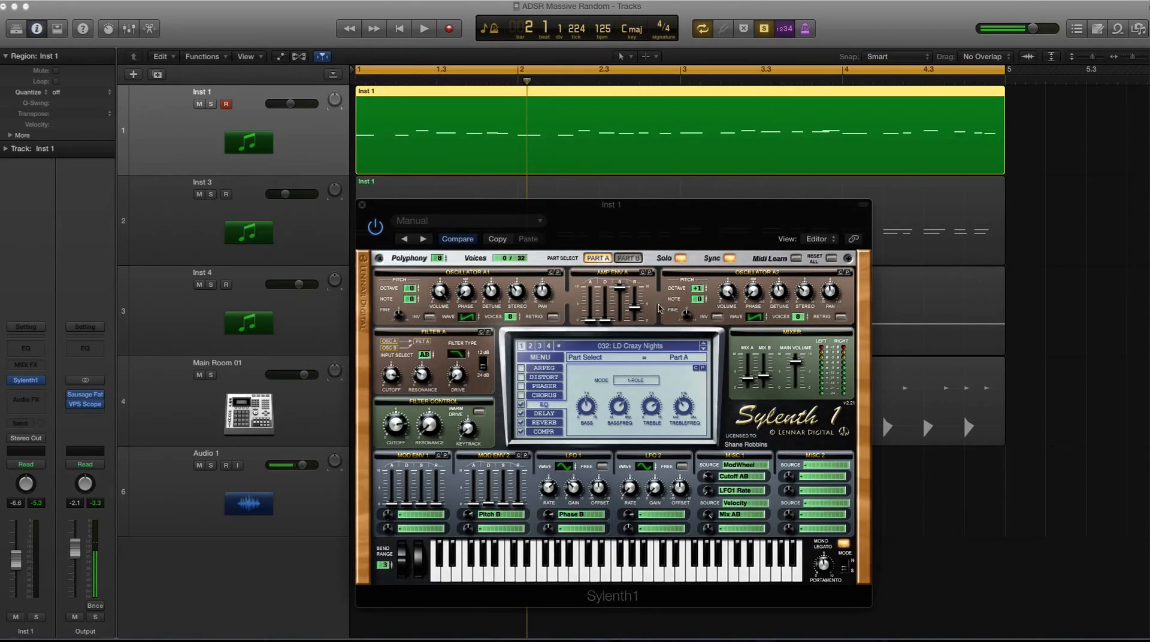
left_click(627, 258)
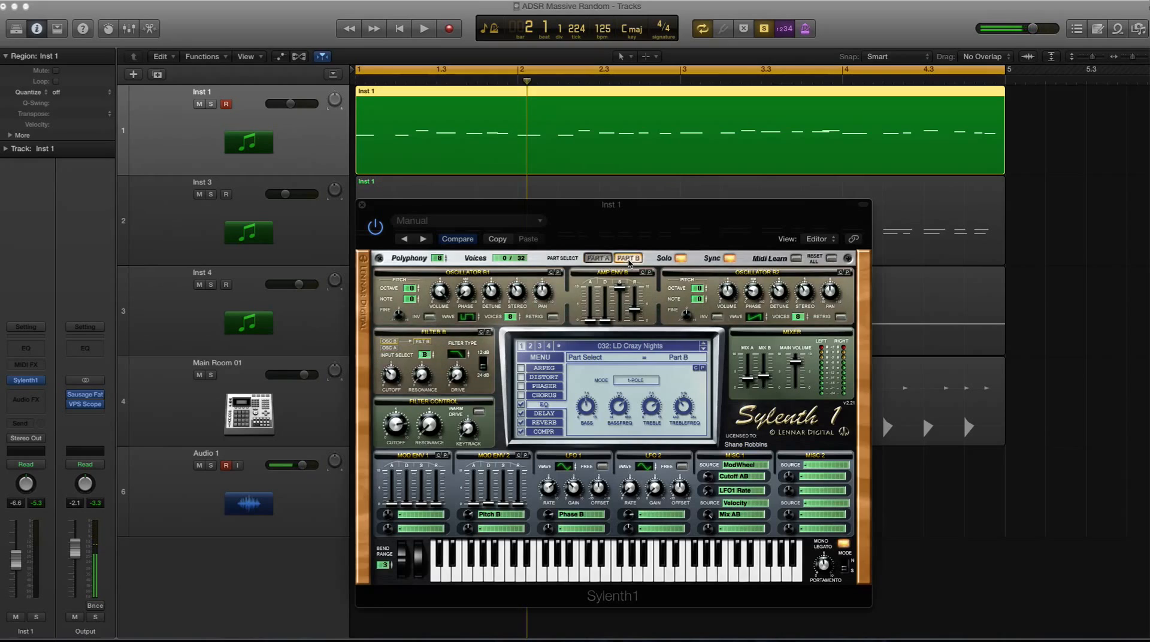
left_click(466, 317)
left_click(596, 259)
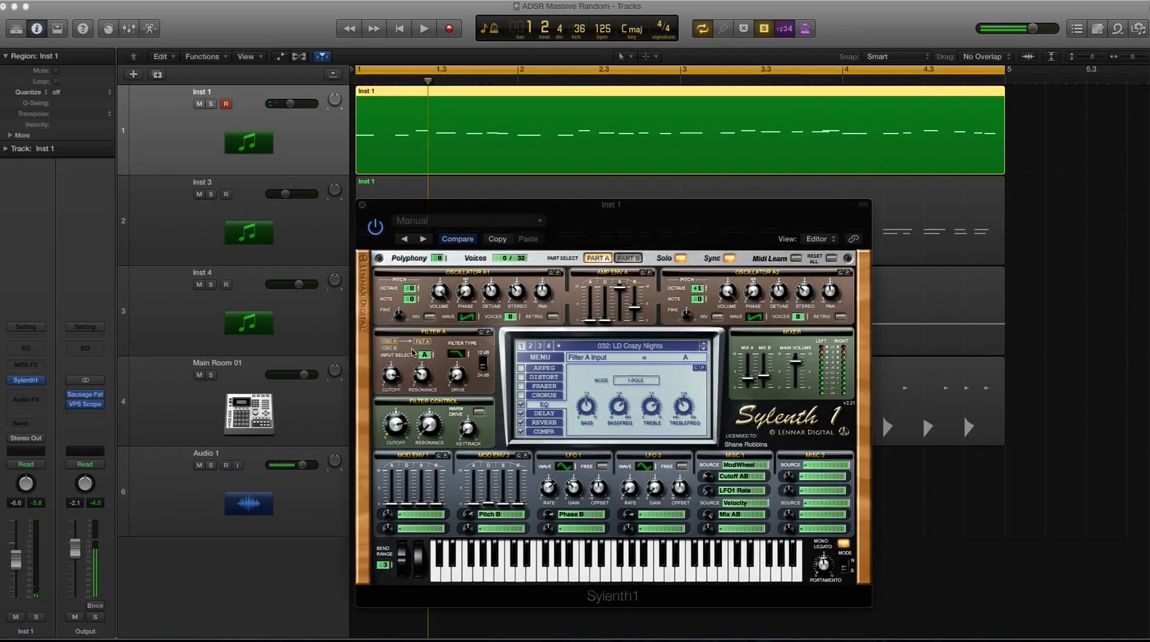
Step: Set the Filter A input to A+B while auditioning the soloed lead
key("space")
left_click(425, 354)
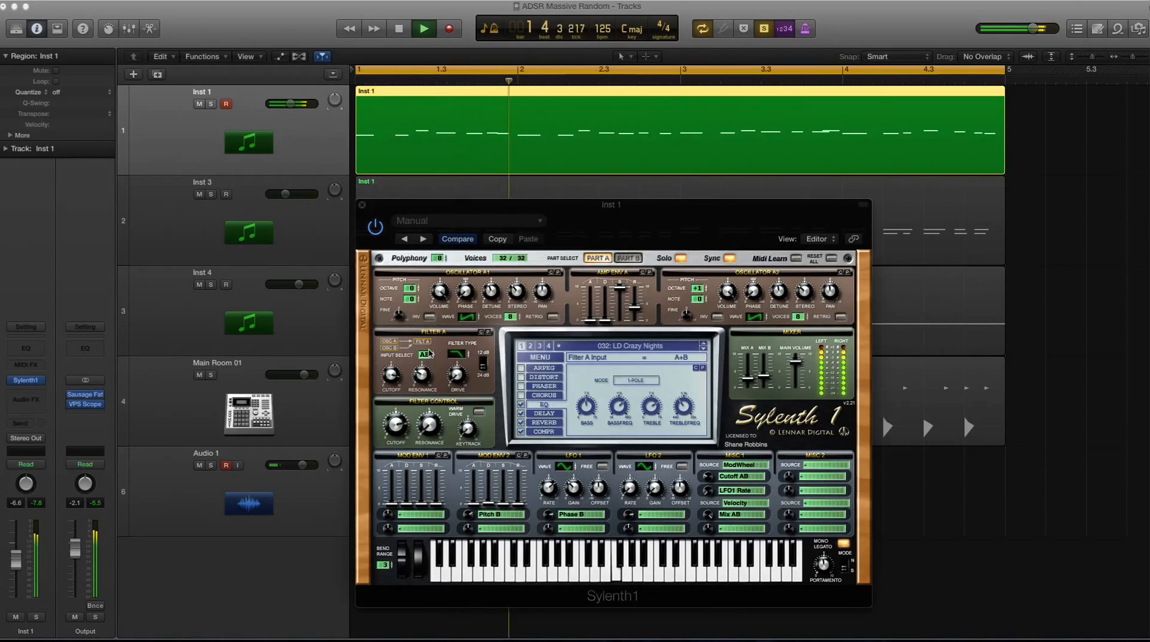
key("space")
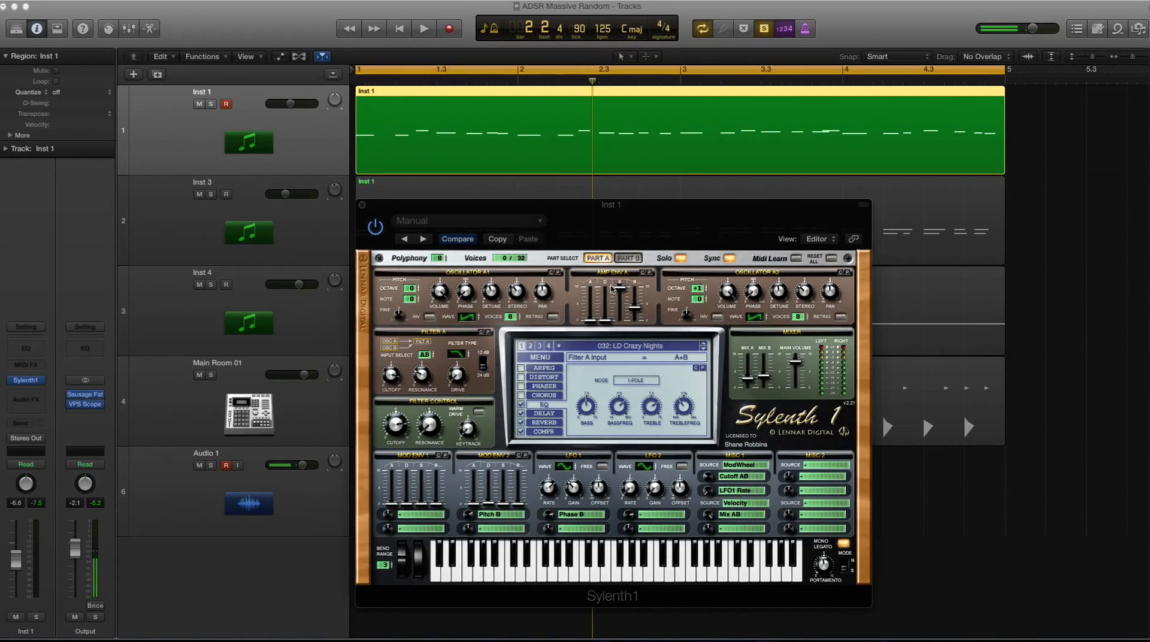
Step: Check the waveform of oscillator B1 in Part B, then return to Part A and audition the lead
left_click(627, 258)
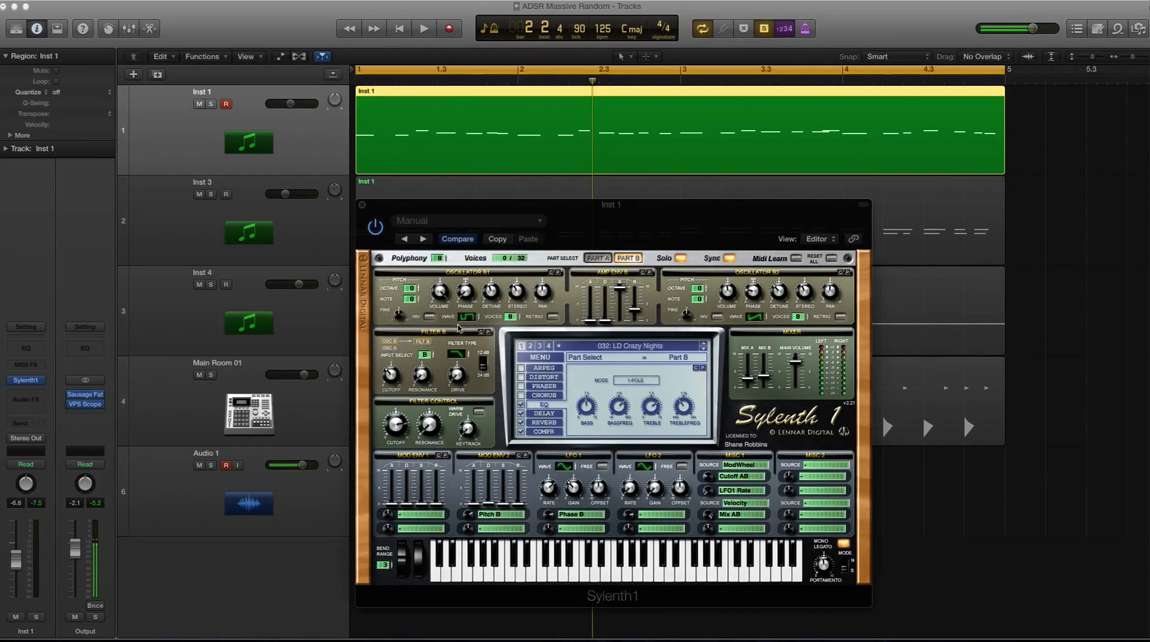
left_click(467, 317)
left_click(598, 258)
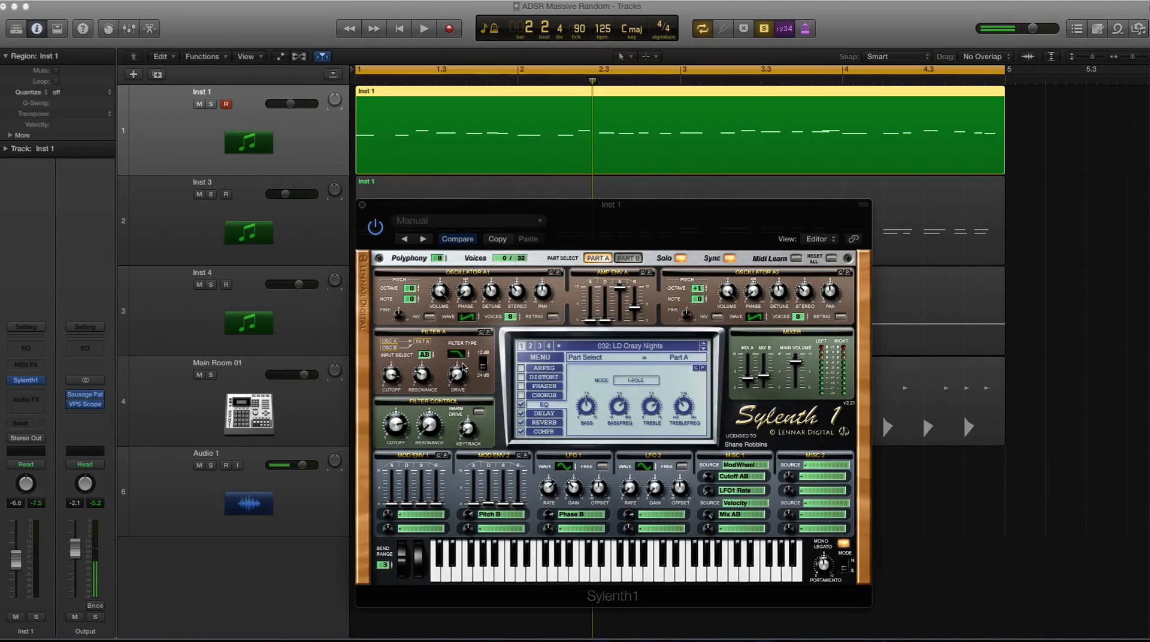
key("space")
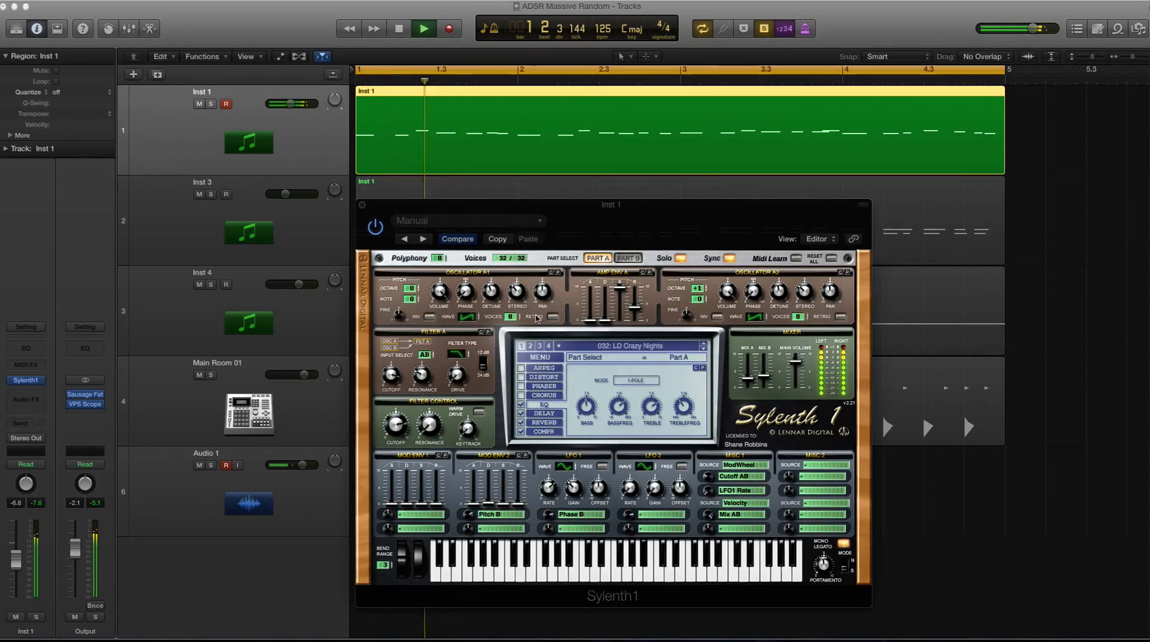
key("space")
Step: Audition the lead with Part B shown, check the Filter B type, and compare the filter settings of both parts
left_click(628, 258)
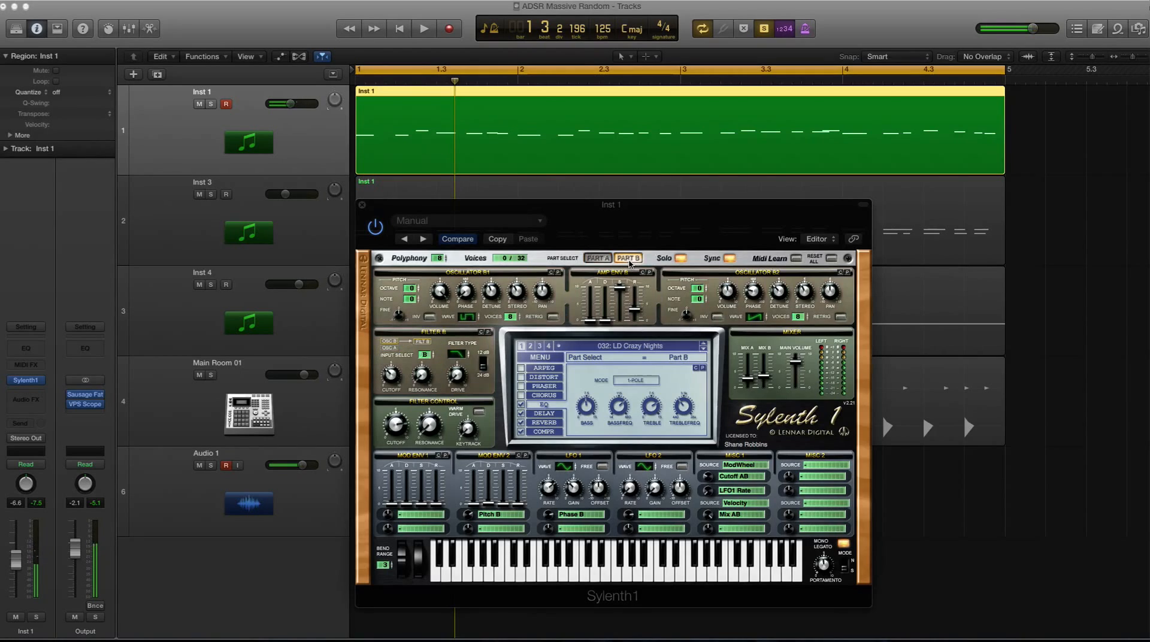
key("space")
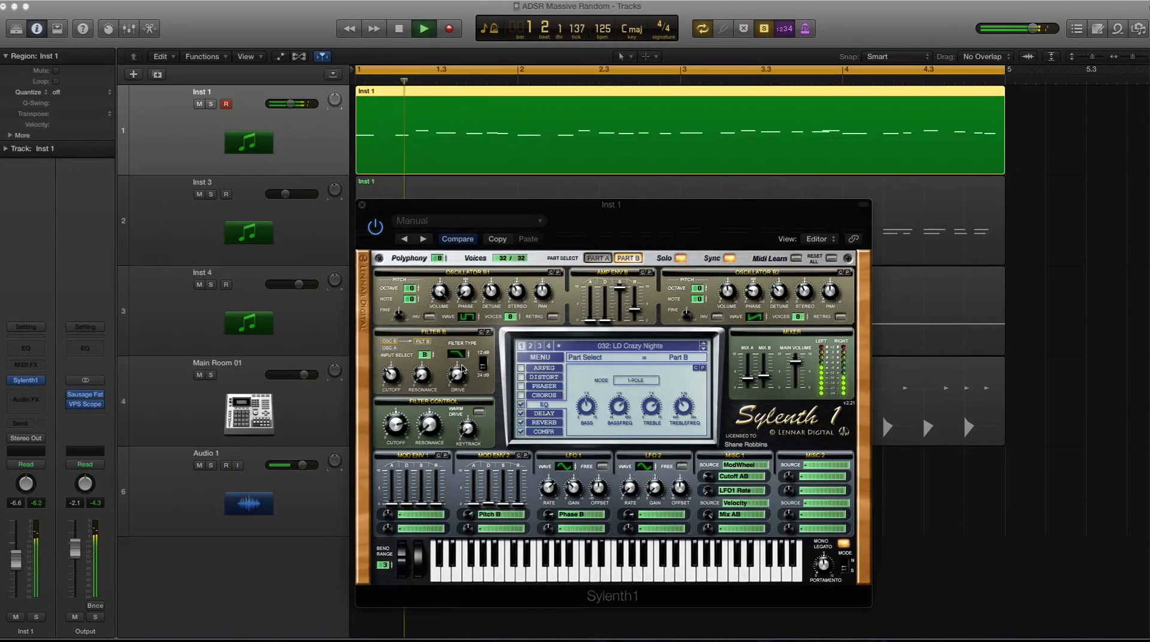
key("space")
mouse_move(456, 356)
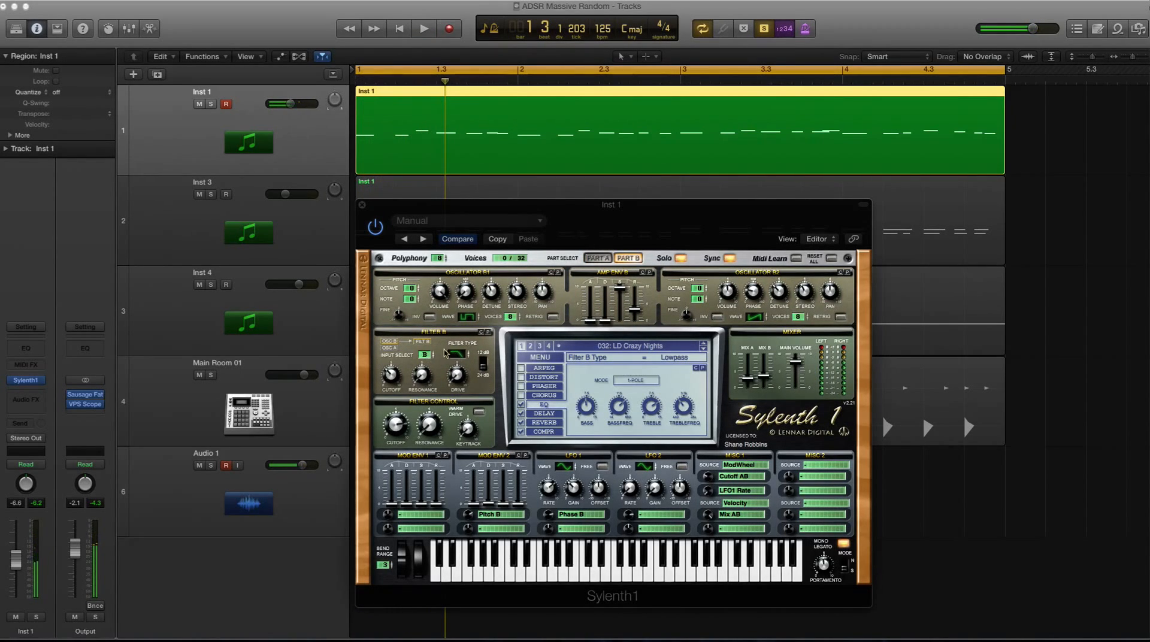
left_click(598, 258)
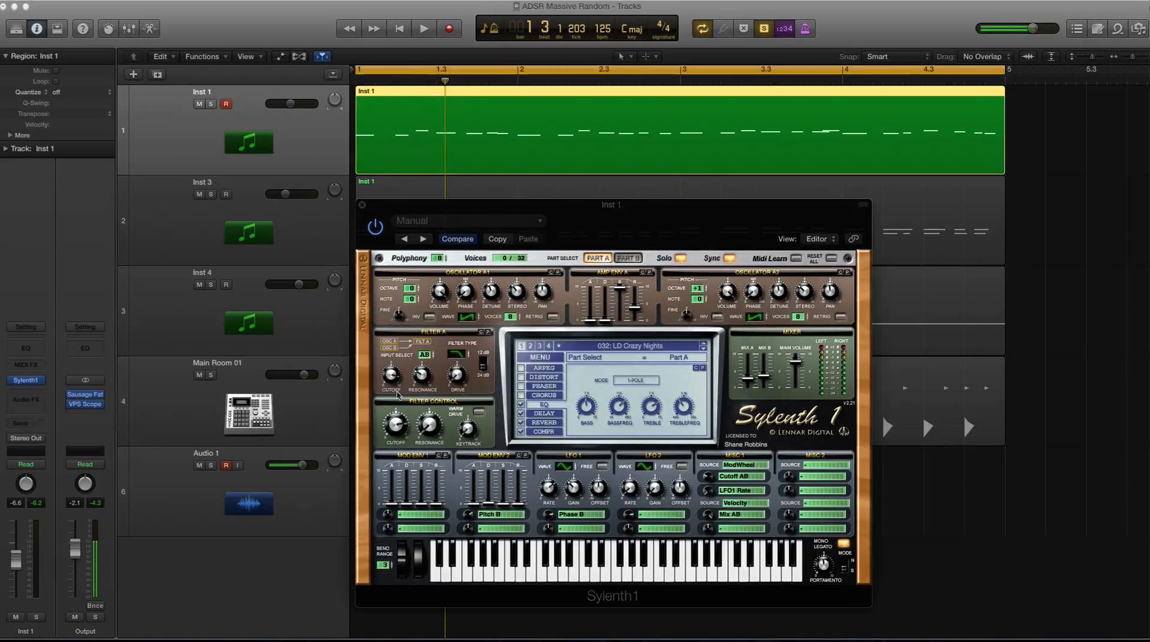
left_click(629, 258)
left_click(598, 258)
Step: Sweep the Filter Control cutoff down to 1.00 Hz during playback, then compare Part B with Part A
key("space")
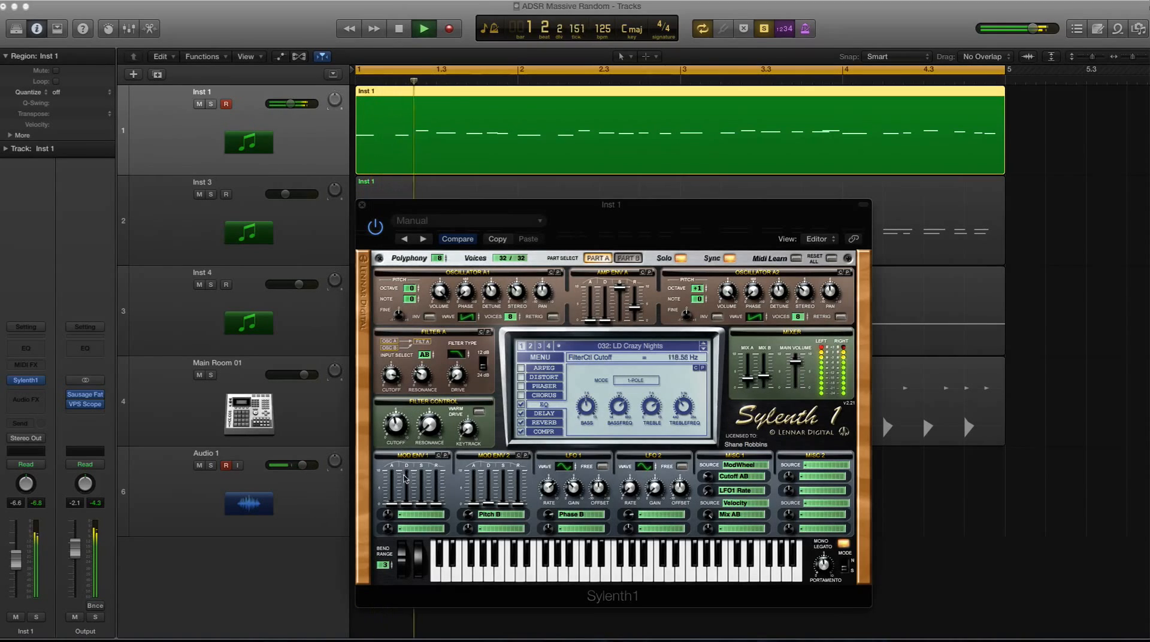
key("space")
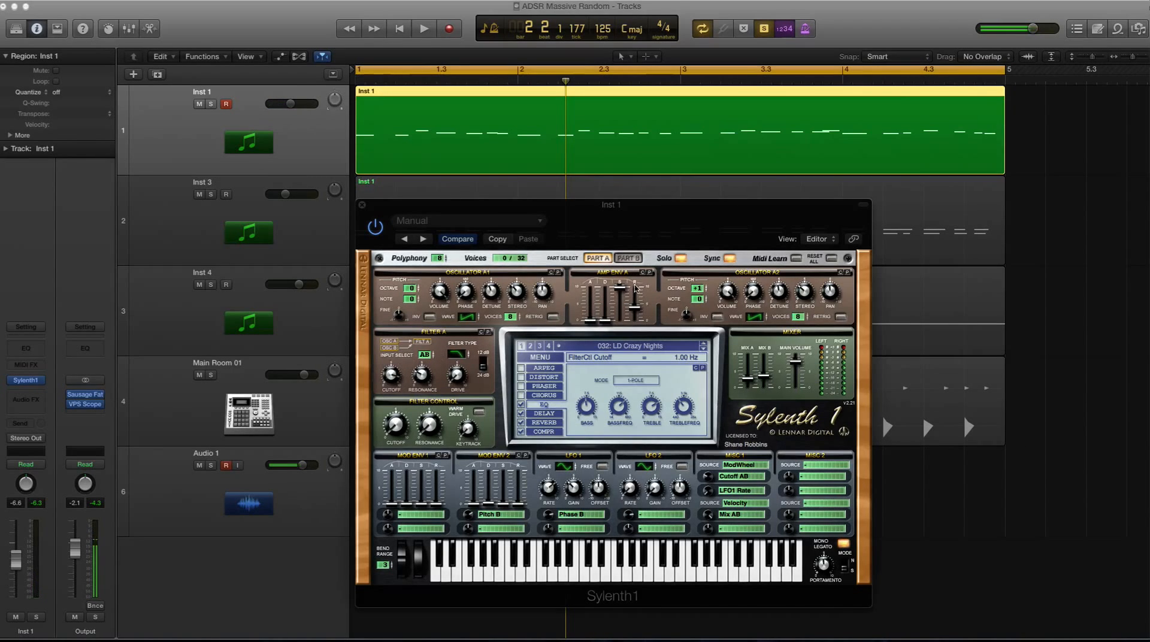
left_click(628, 258)
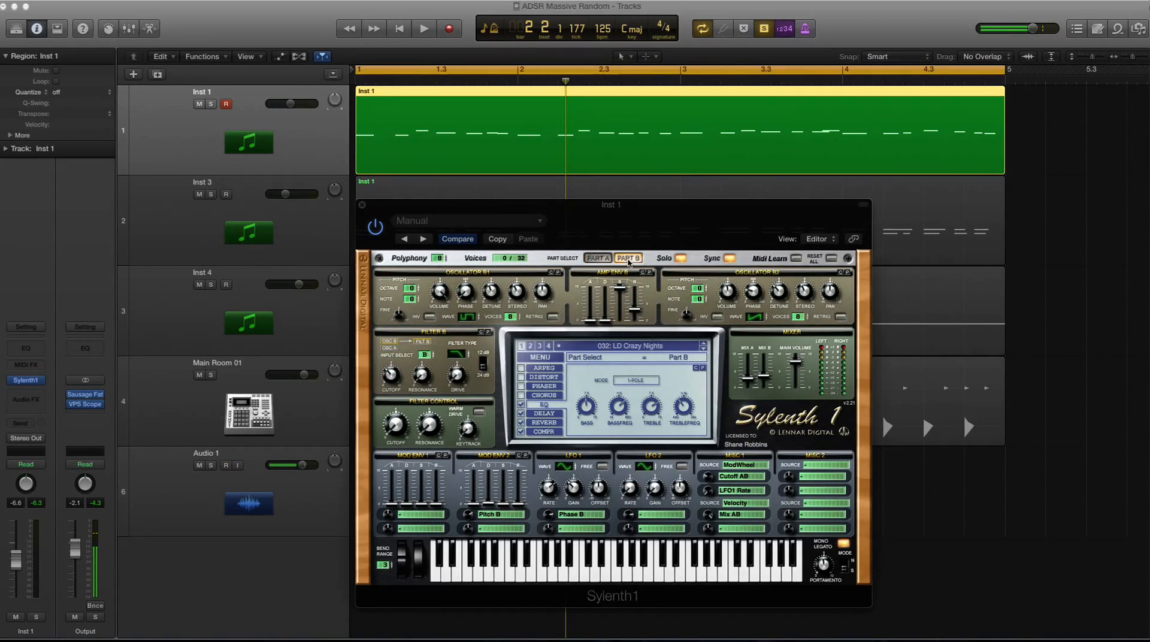
left_click(598, 259)
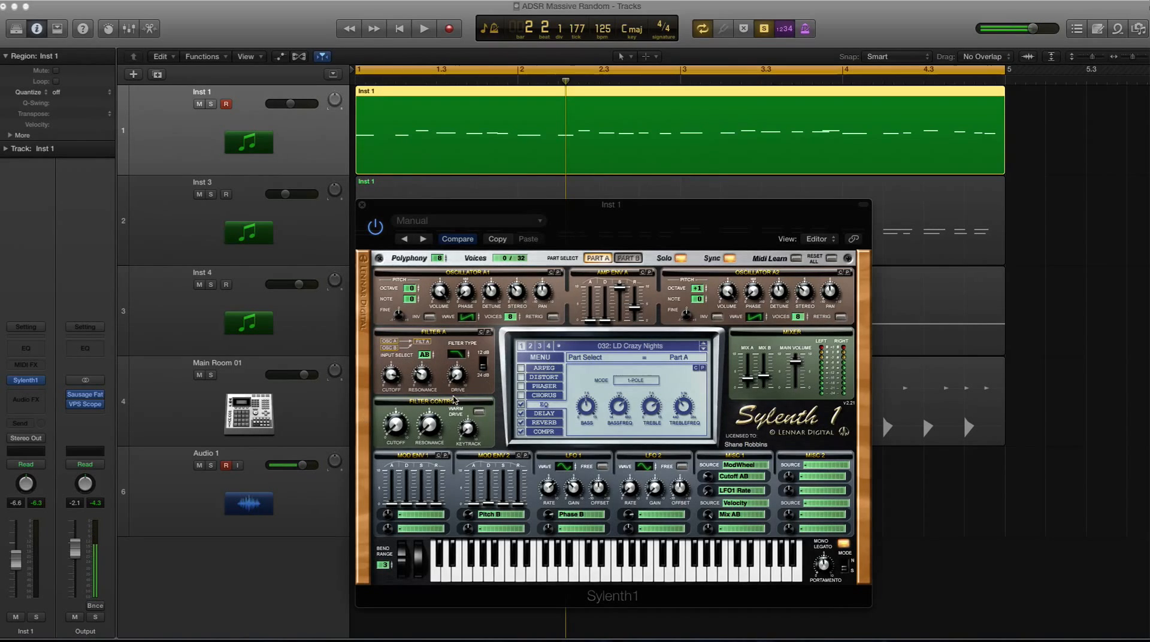
Step: Raise the Filter Control cutoff to 636.55 Hz, then sweep it during playback to 456.60 Hz
left_click(400, 429)
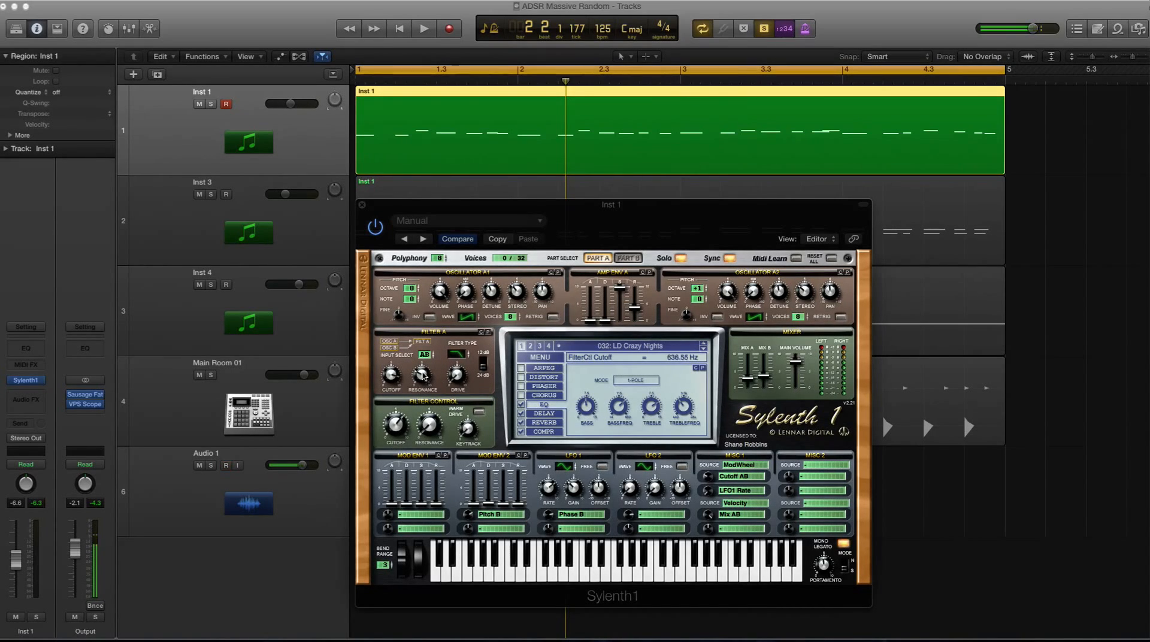
key("space")
left_click_drag(401, 476, 410, 442)
key("space")
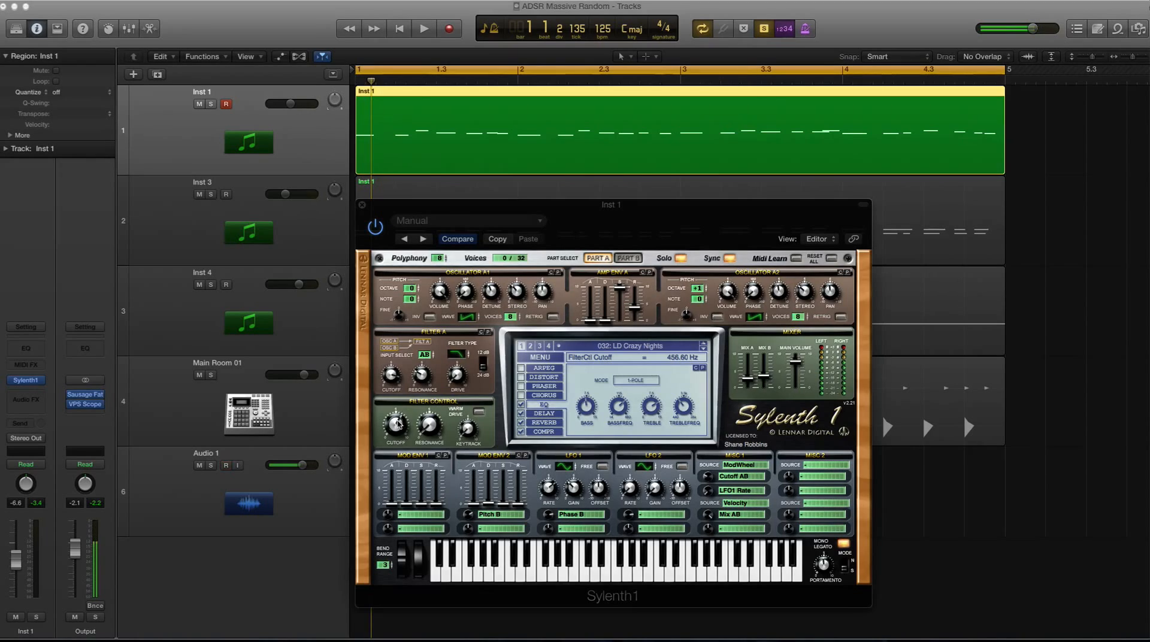
Step: Audition the lead with the Filter Control cutoff at 146.16 Hz, then lower it to 27.76 Hz during playback
left_click_drag(399, 428, 402, 426)
key("space")
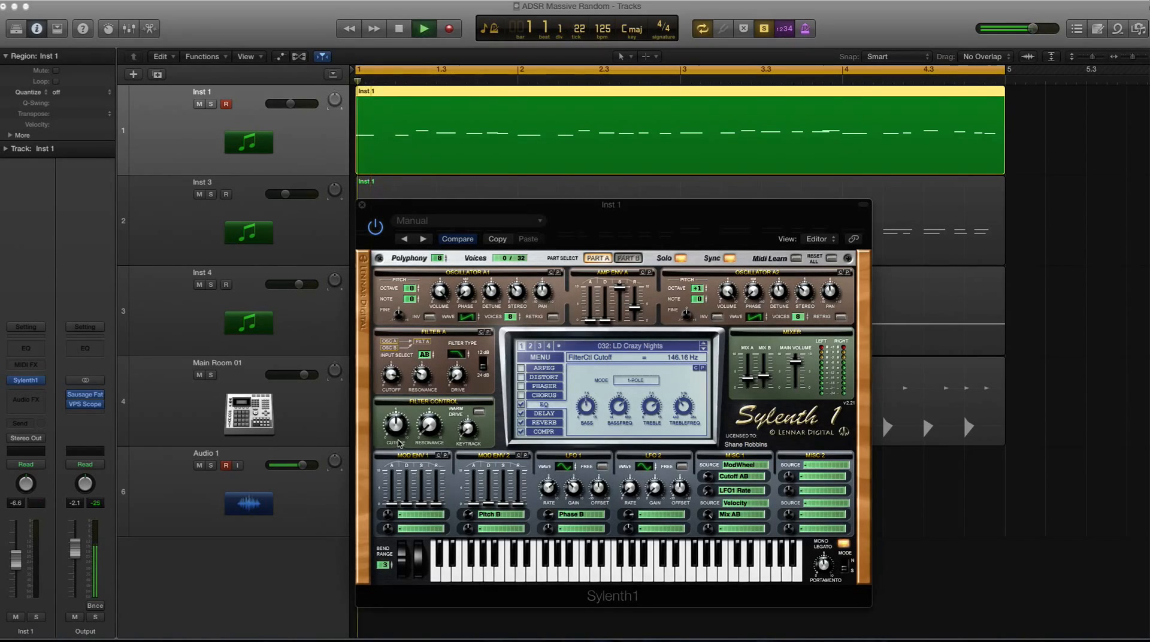
key("space")
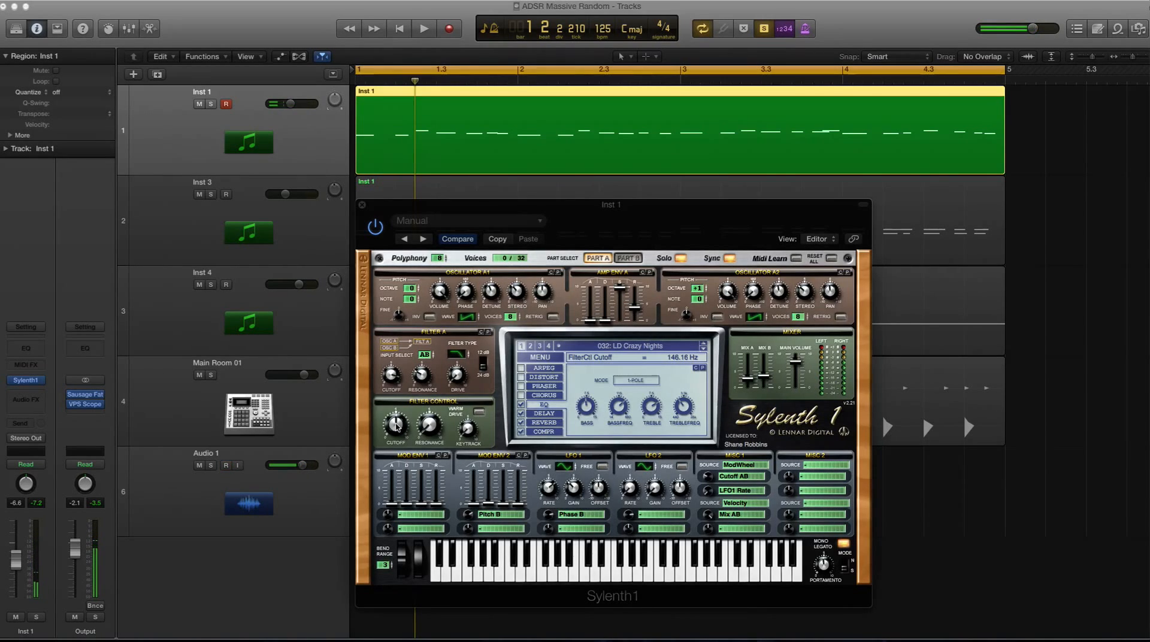
key("space")
left_click_drag(395, 426, 401, 449)
key("space")
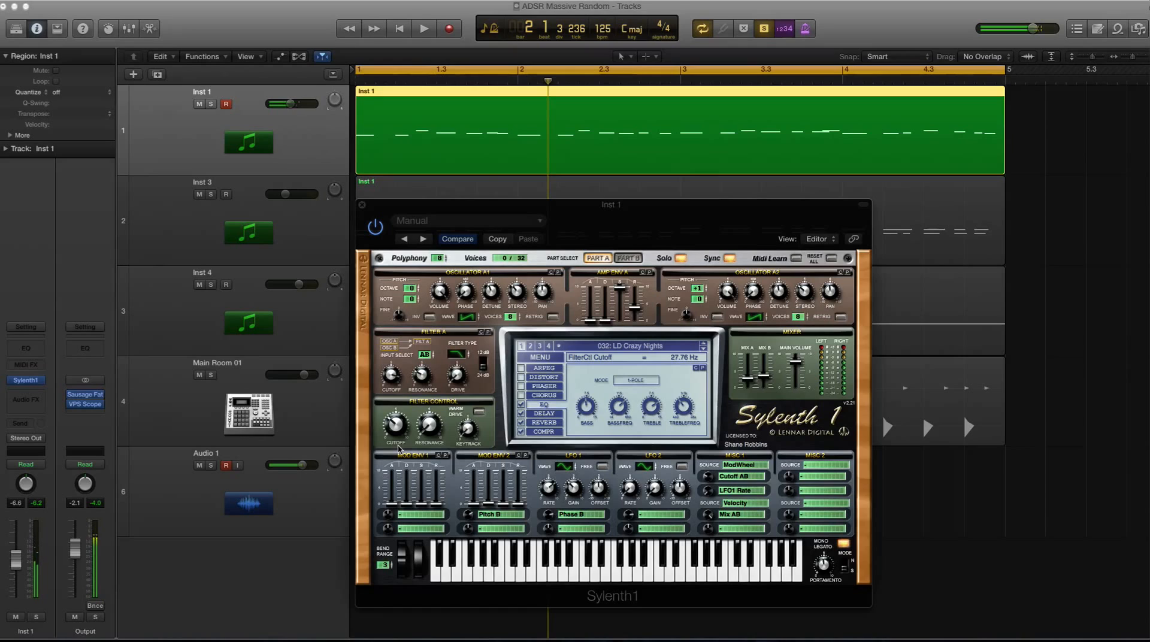
Step: Turn off solo on Inst 1 and play the full arrangement while sweeping the Filter Control cutoff to 1.69 Hz
key("ctrl+s")
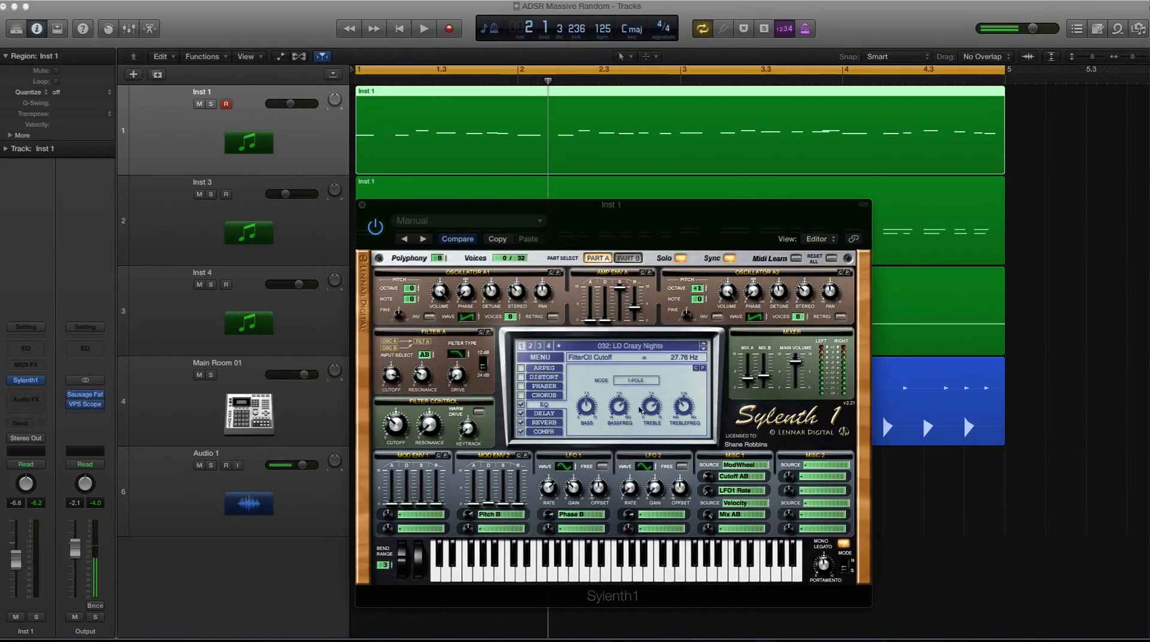
key("space")
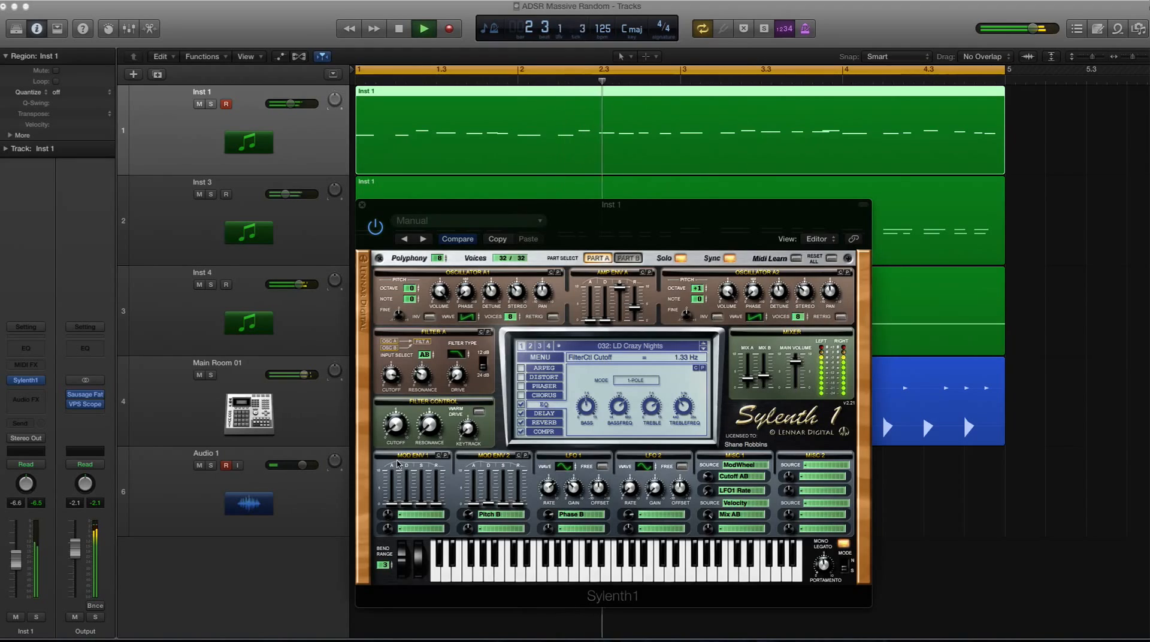
key("space")
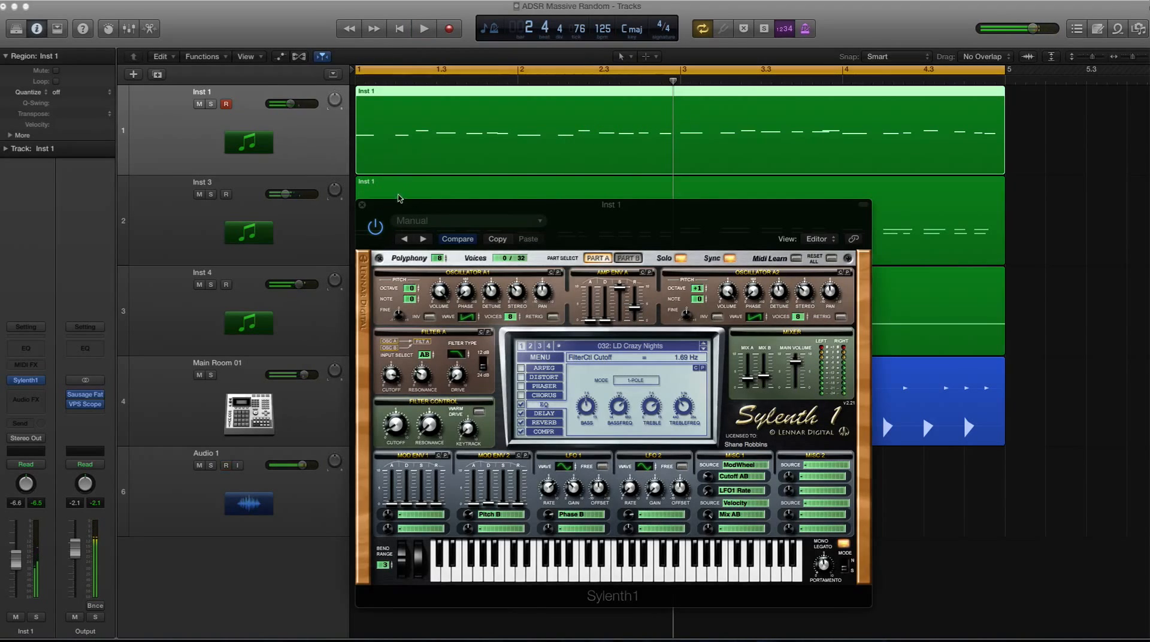
Step: Reposition the synth window slightly and set the Filter Control cutoff to 396.00 Hz while playing the full arrangement
left_click_drag(400, 200, 408, 197)
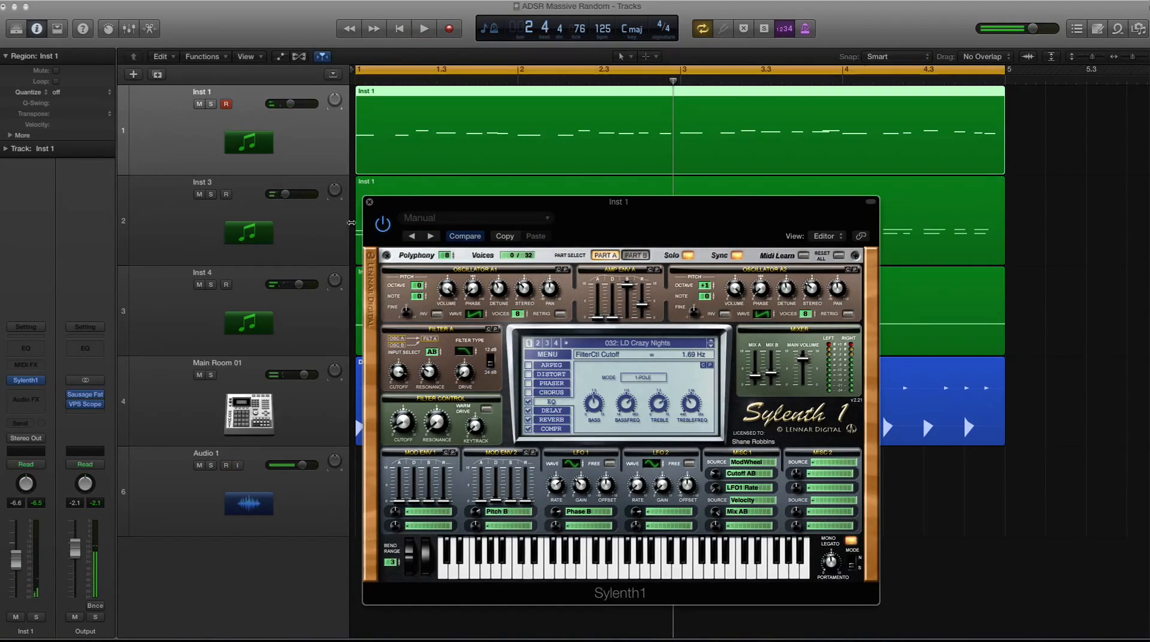
left_click_drag(406, 426, 405, 366)
key("space")
key("space")
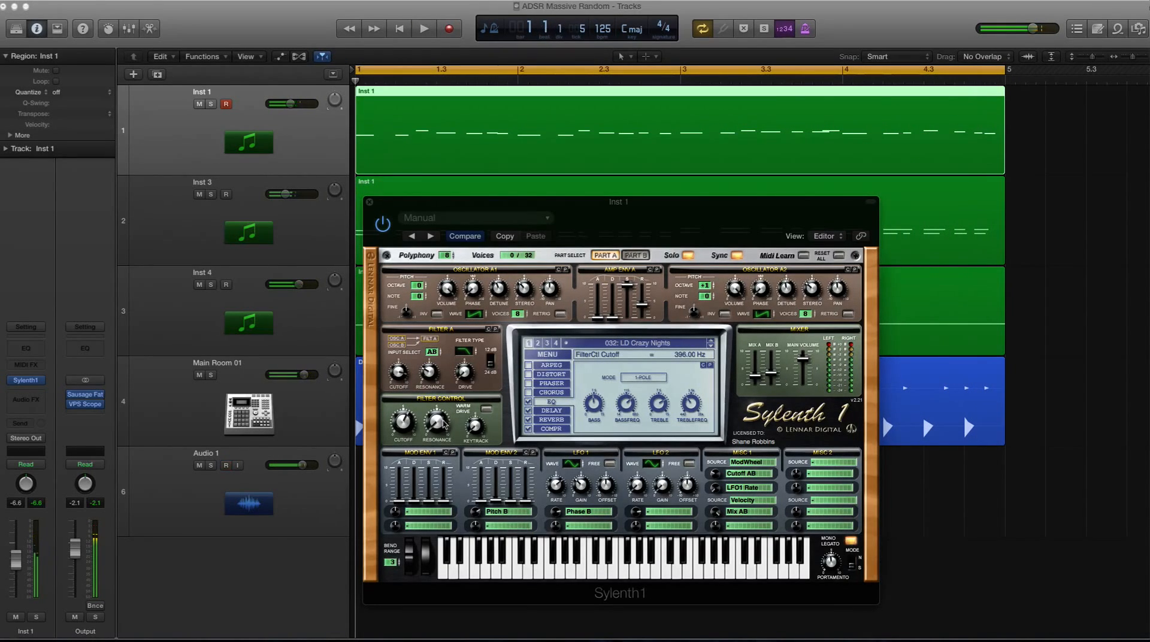
Step: Check the Filter Control resonance, then show Part B and check the Filter B resonance
left_click(437, 426)
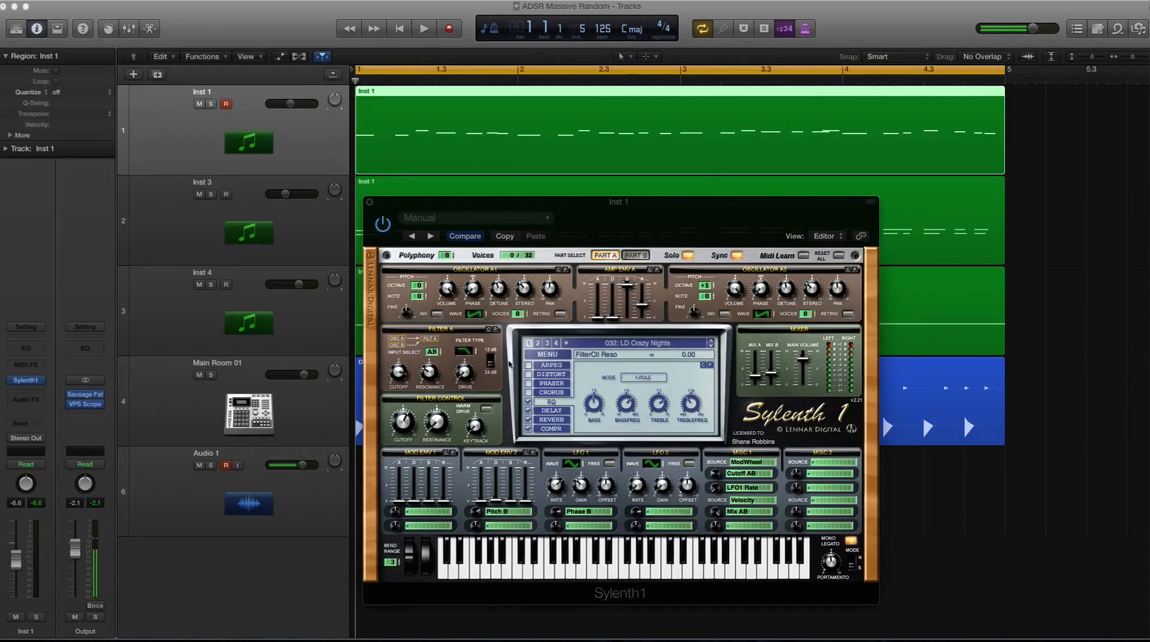
left_click(644, 255)
left_click(429, 376)
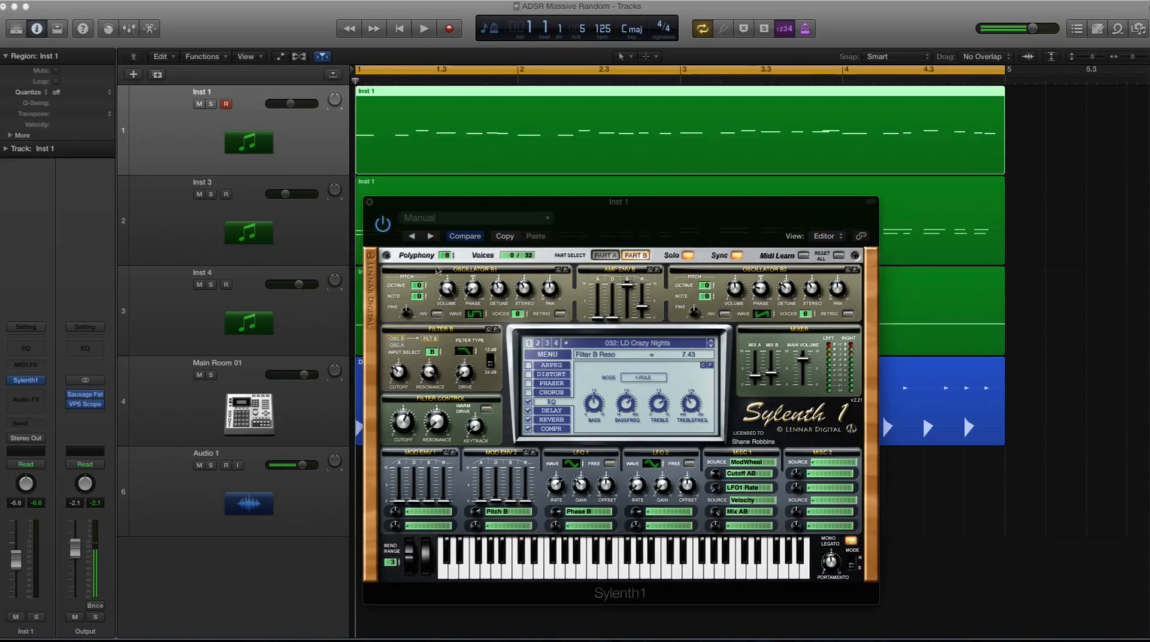
Step: Turn off the part solo and play the arrangement, setting the Filter Control resonance to 1.24 and toggling Warm Drive on and off
left_click(687, 258)
key("space")
left_click_drag(436, 423, 438, 415)
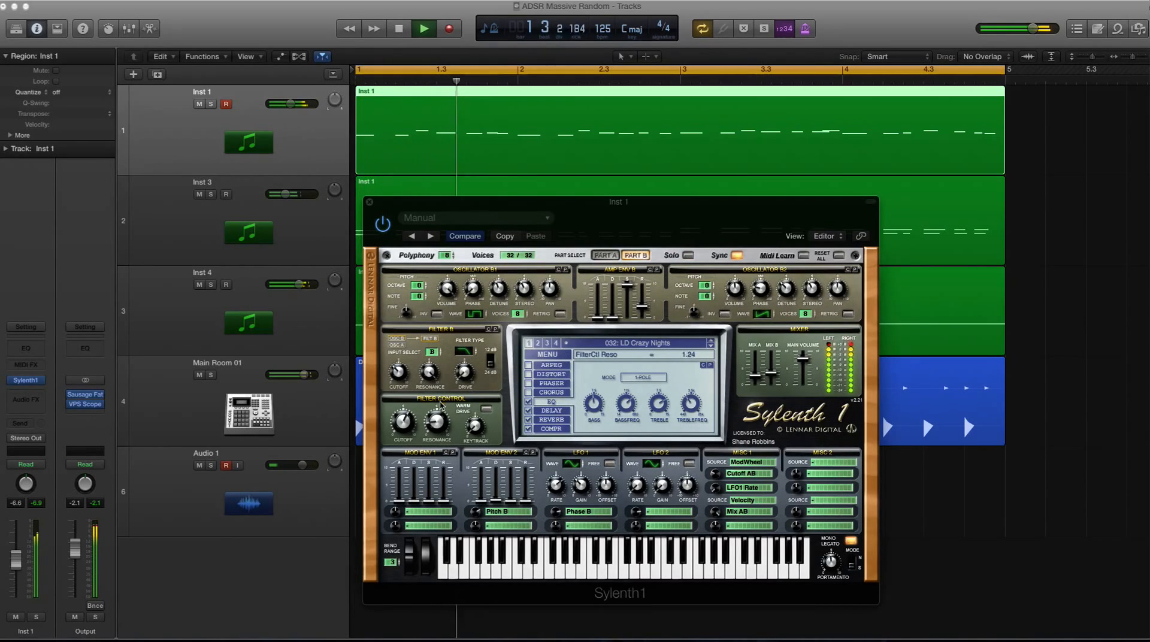
left_click_drag(451, 374, 453, 417)
left_click(486, 411)
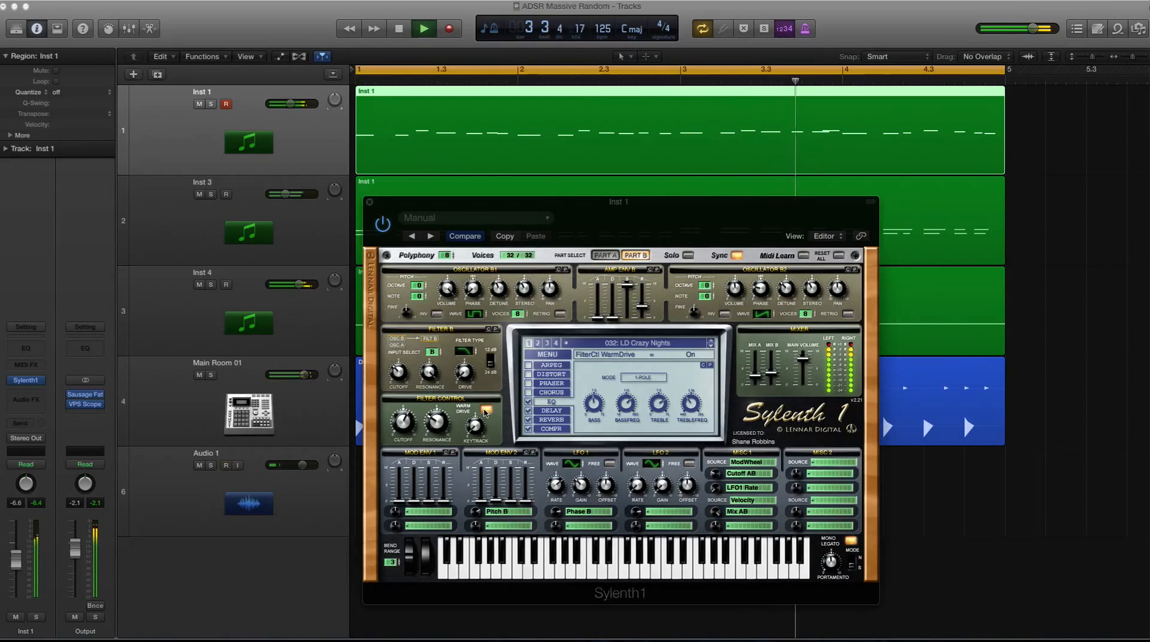
left_click(485, 410)
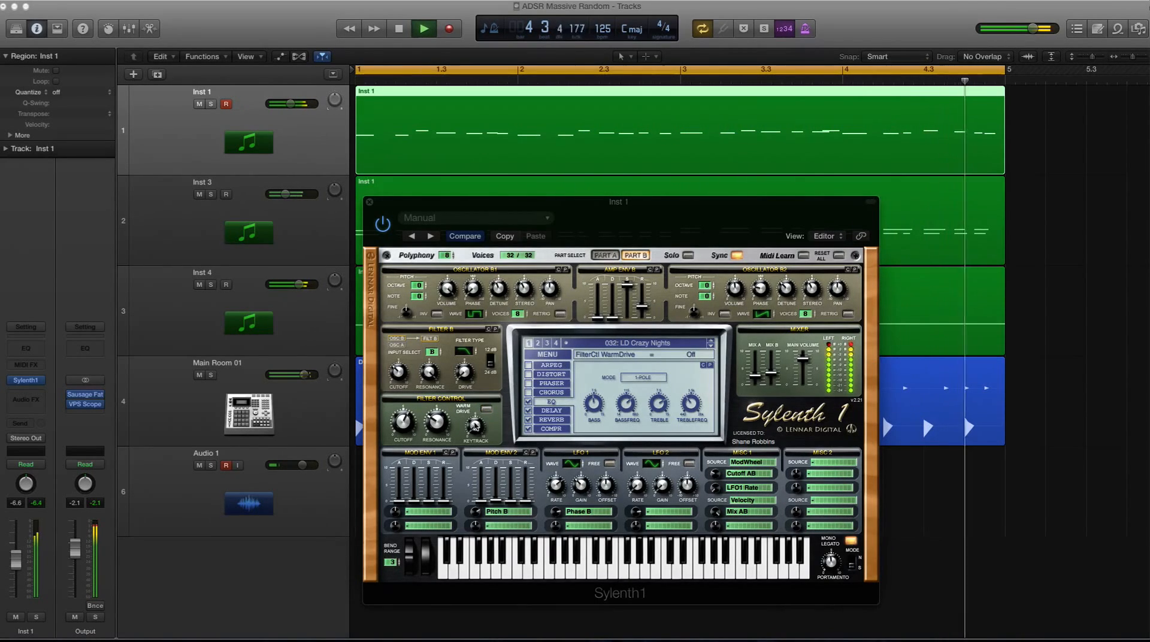
Step: Set the Filter Control resonance to 2.62, stop playback, and set the Filter B resonance to 4.00
left_click_drag(469, 359, 486, 621)
key("space")
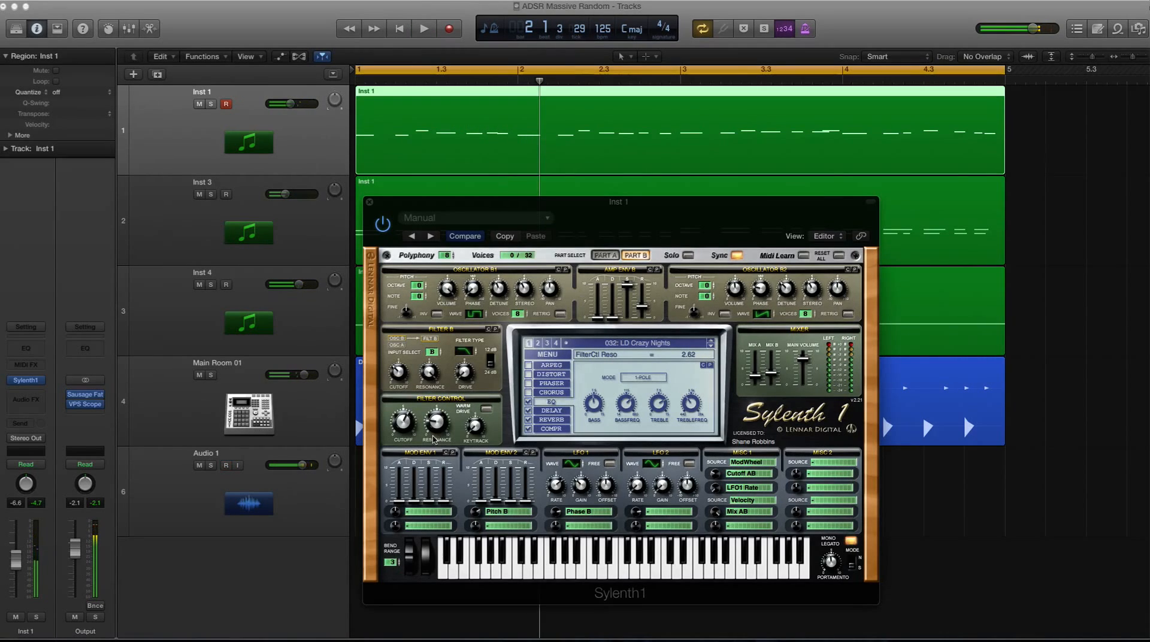
left_click(430, 374)
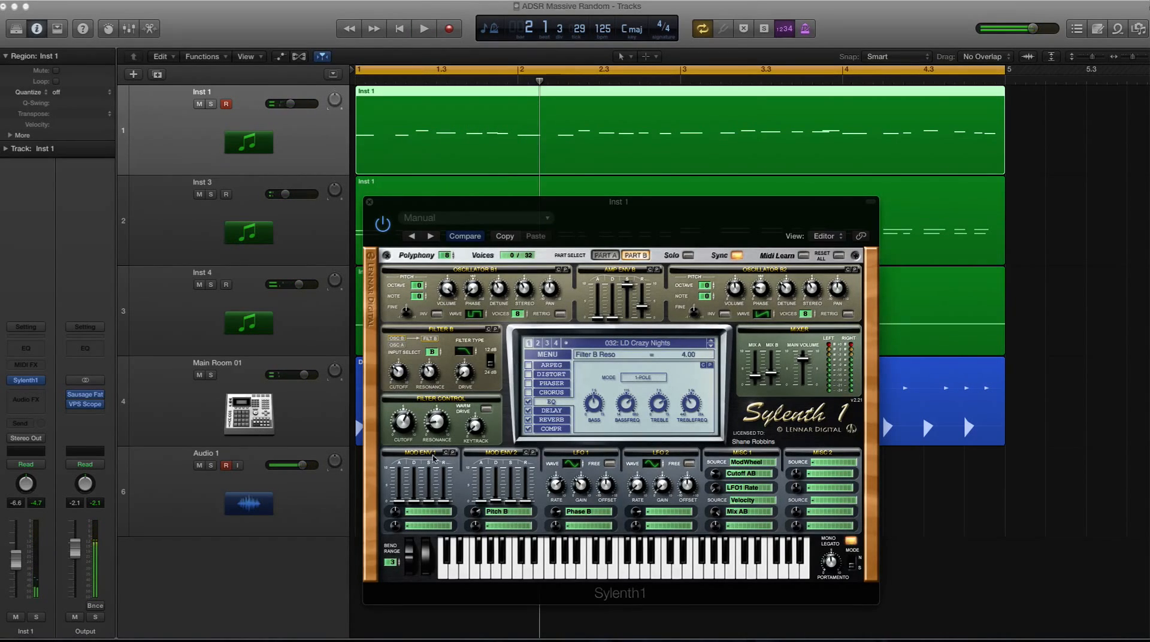
Step: Show Part A and play the Inst 1 region on its own in solo mode
left_click(605, 255)
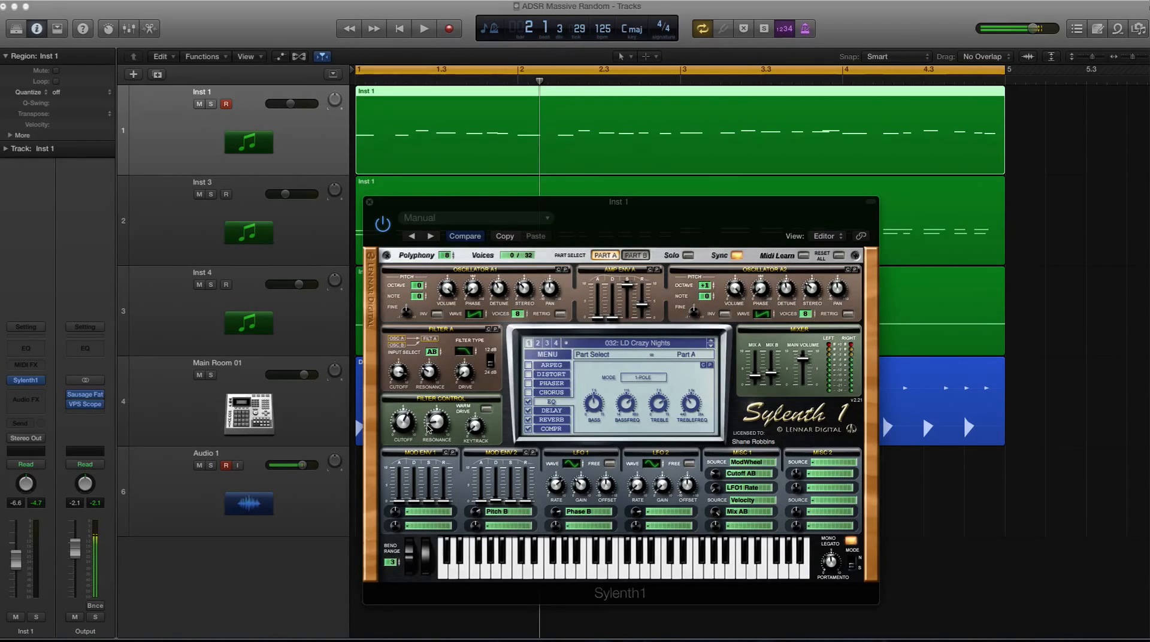
key("ctrl+s")
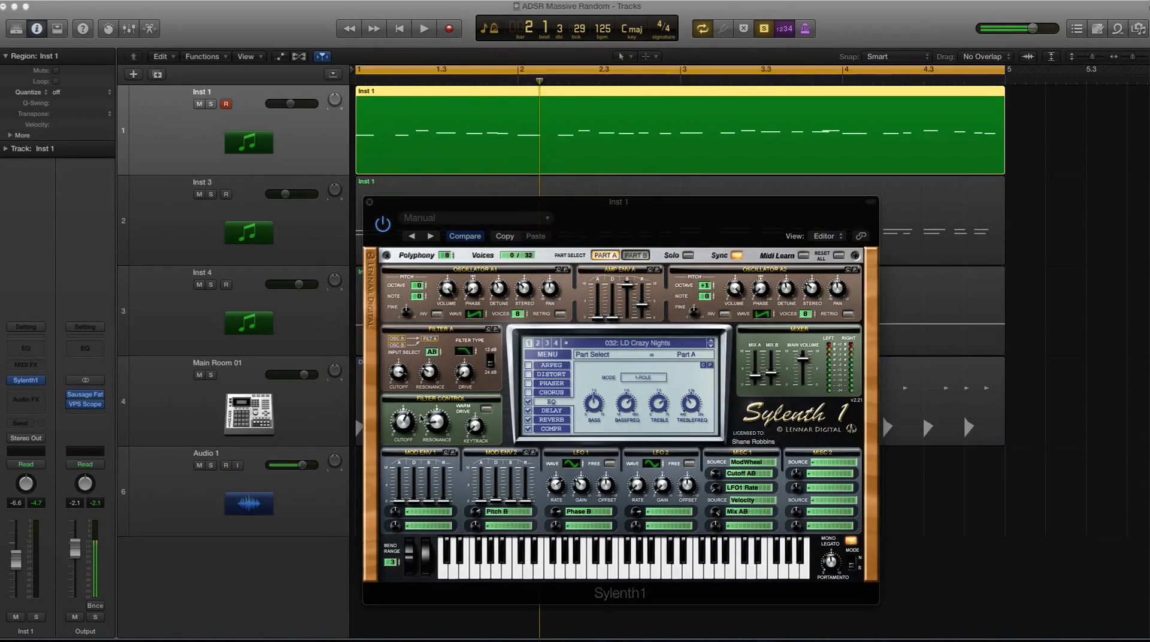
key("space")
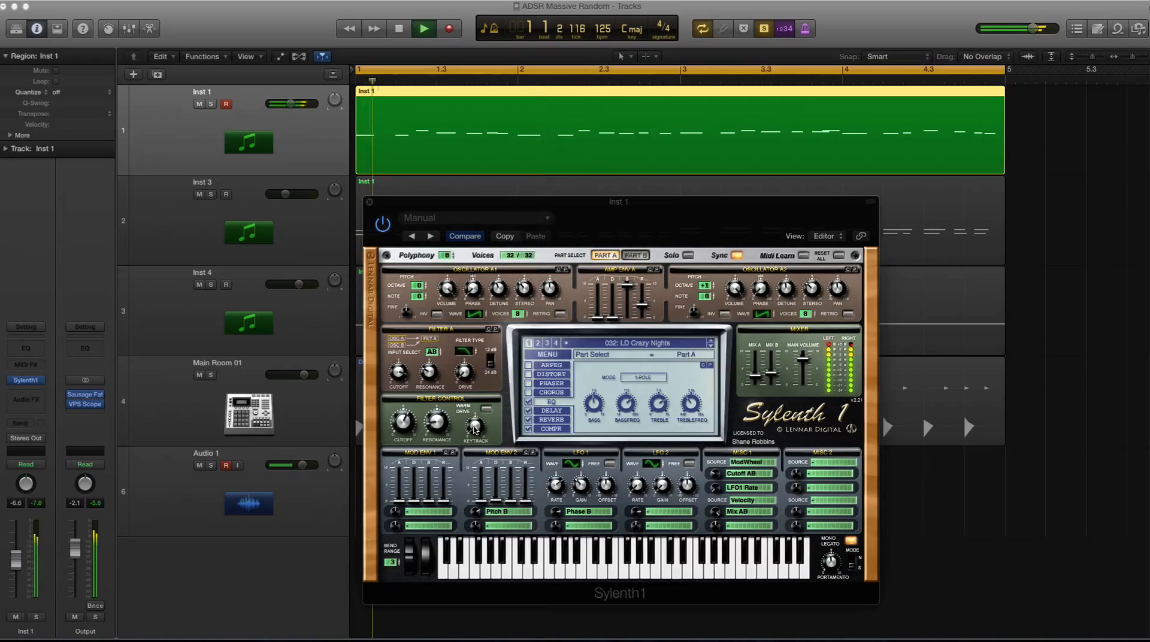
Step: Solo Part A and lower the Filter Control keytrack to 0.00 during playback, stopping when done
left_click_drag(474, 428, 707, 252)
left_click(688, 256)
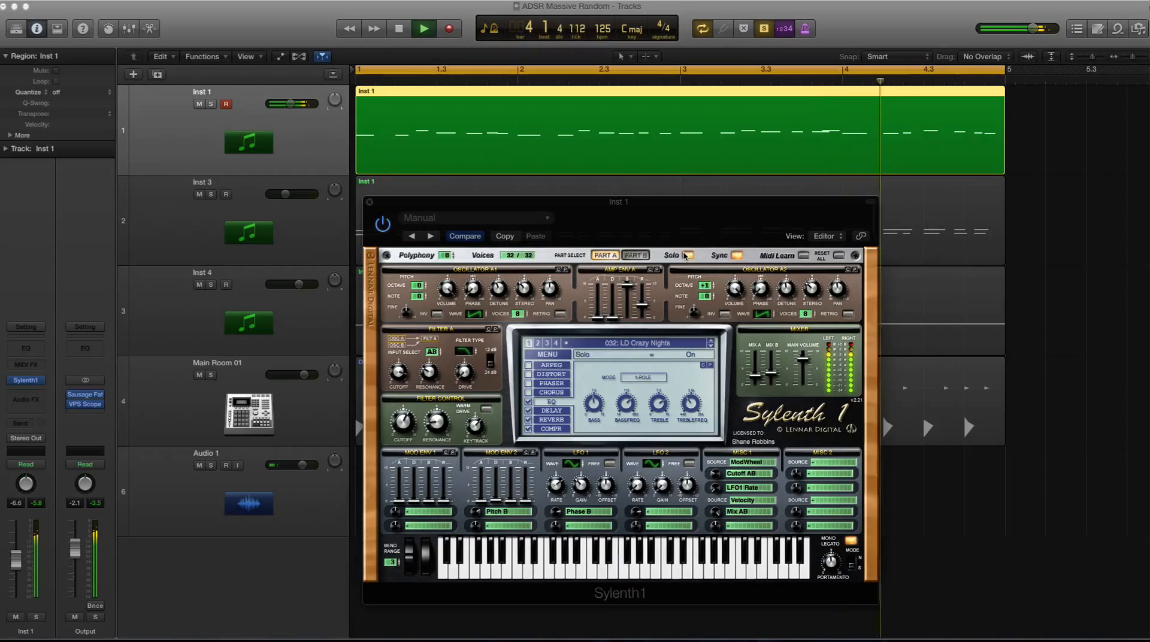
left_click_drag(476, 427, 481, 530)
key("space")
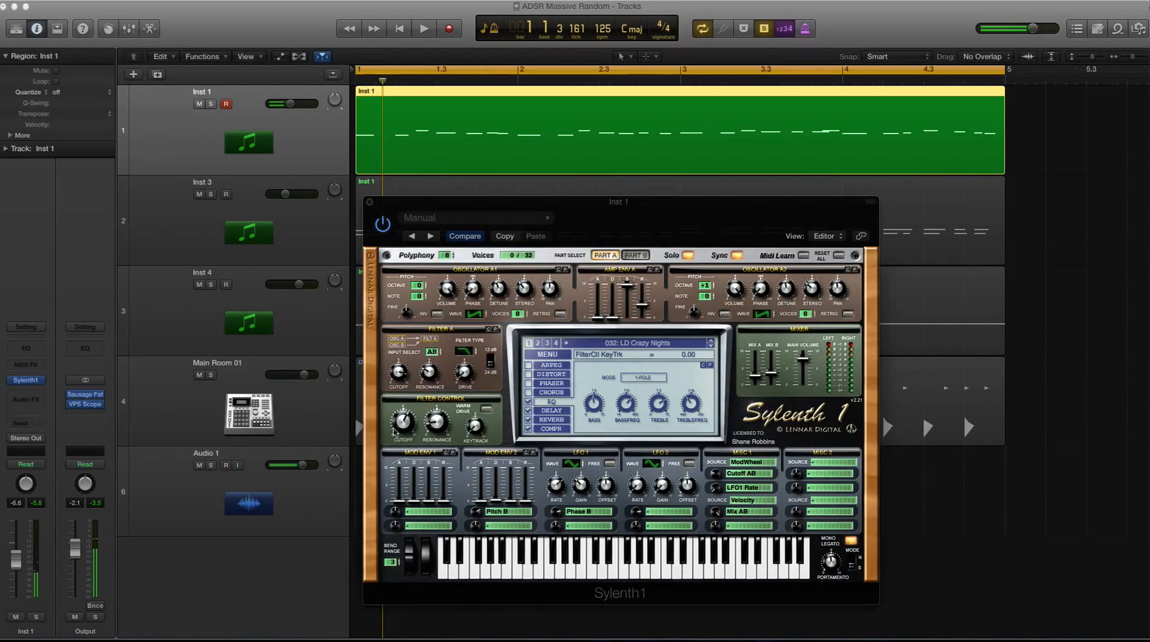
Step: Raise the Filter Control keytrack to 10.00 and audition Part A, lowering the keytrack to 1.38 during playback
left_click_drag(479, 430, 484, 298)
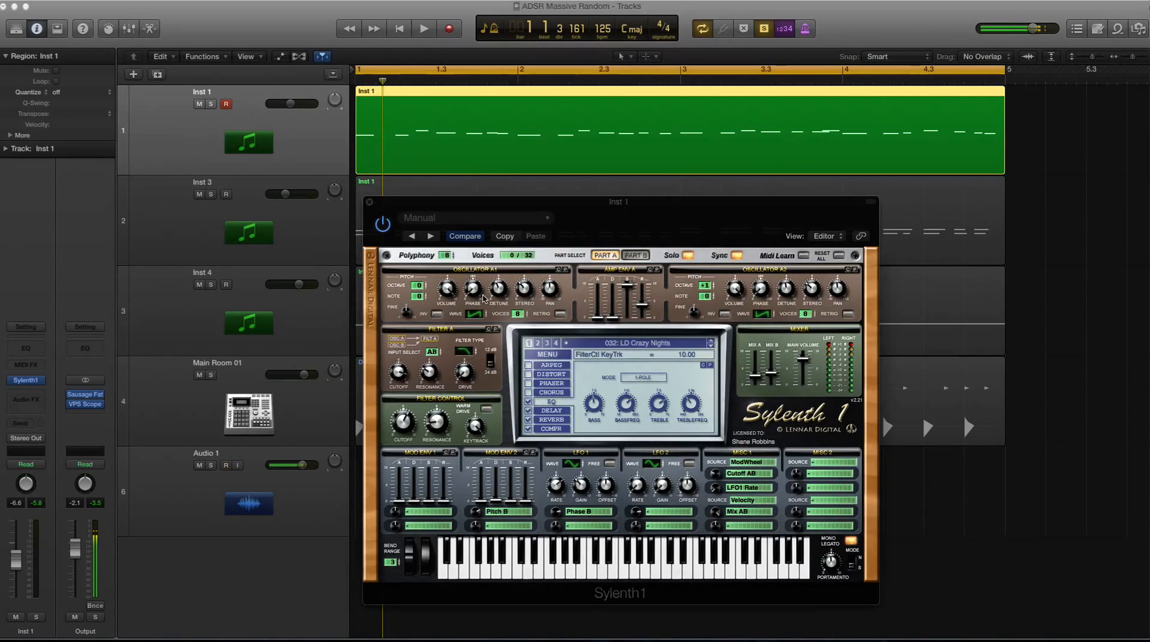
key("space")
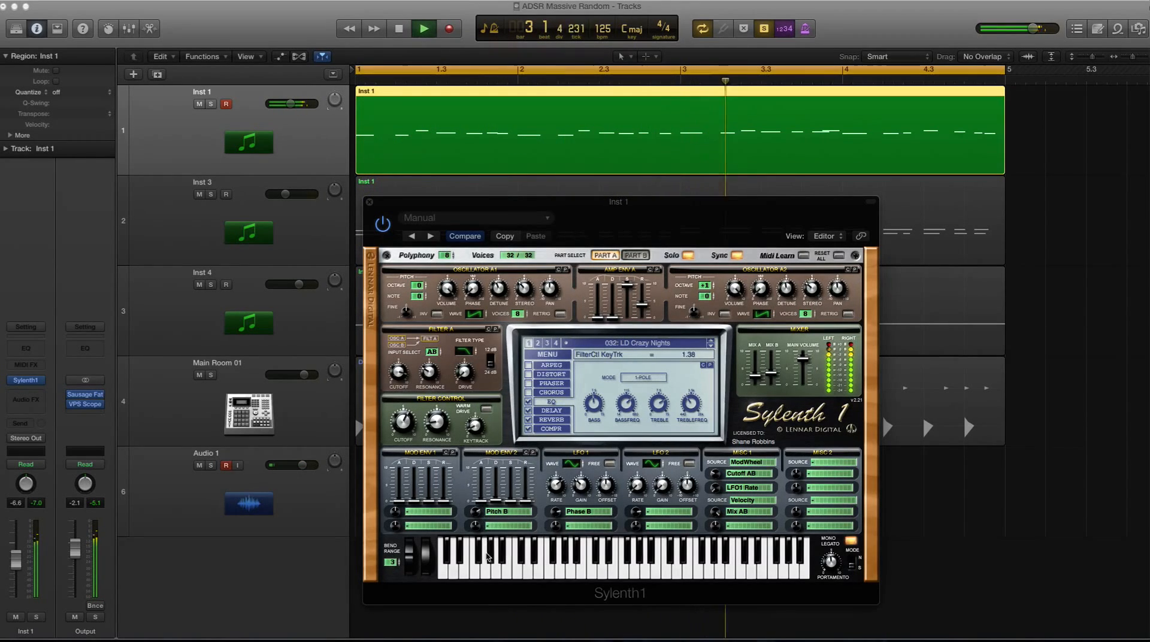
key("space")
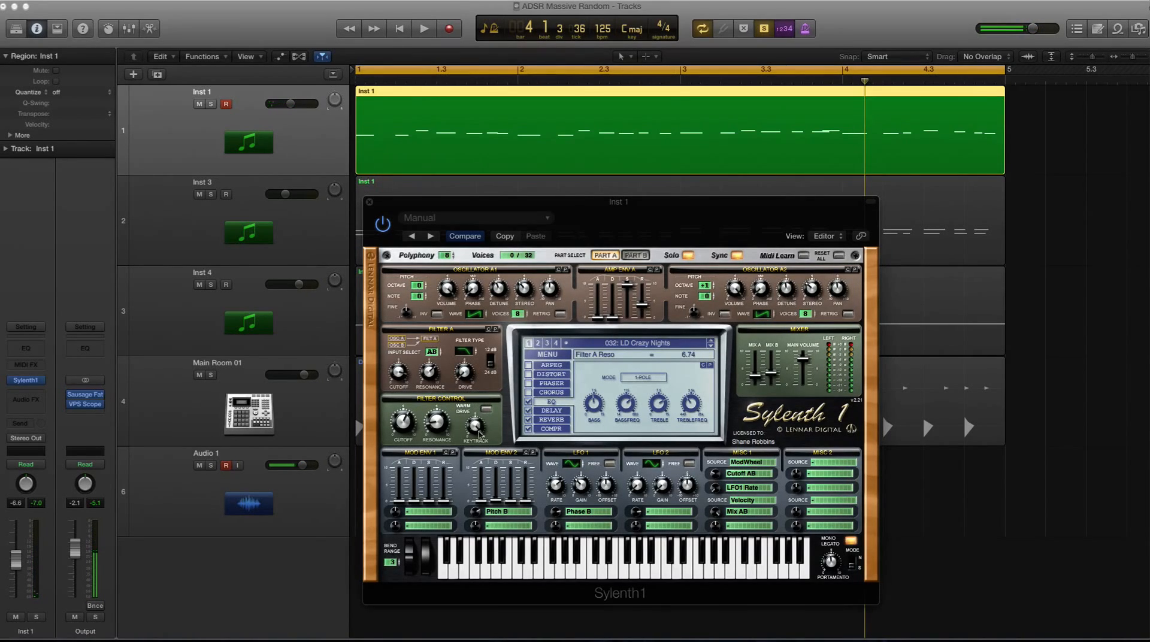
Step: Play Part A while sweeping the Filter Control resonance up to 10.00 and back to 1.48
key("space")
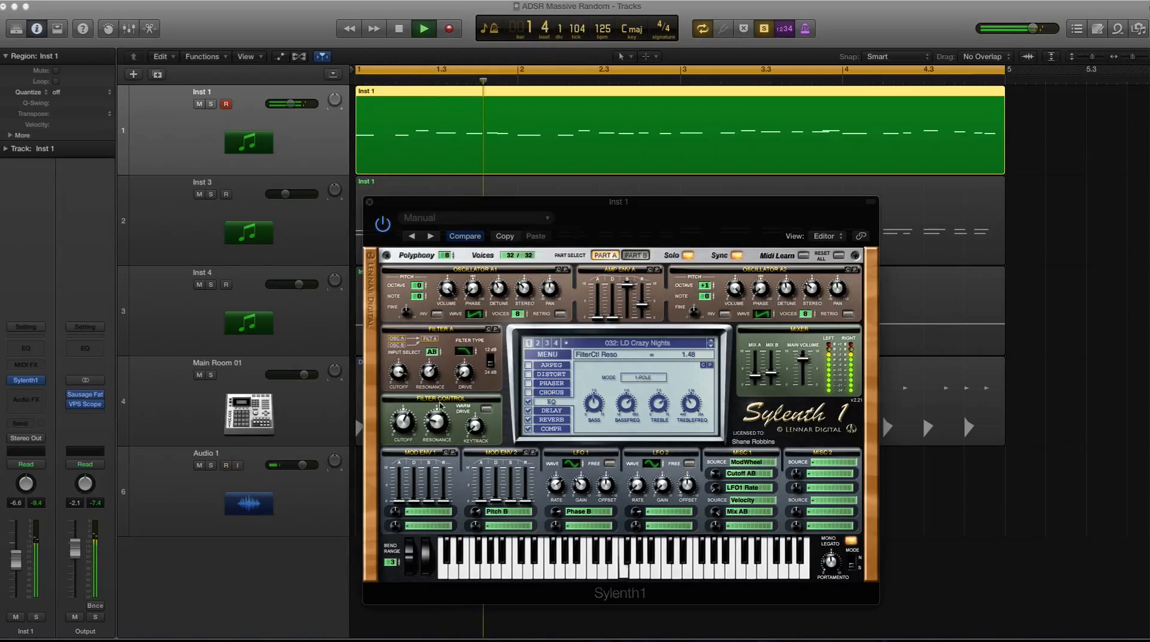
left_click_drag(438, 367, 441, 352)
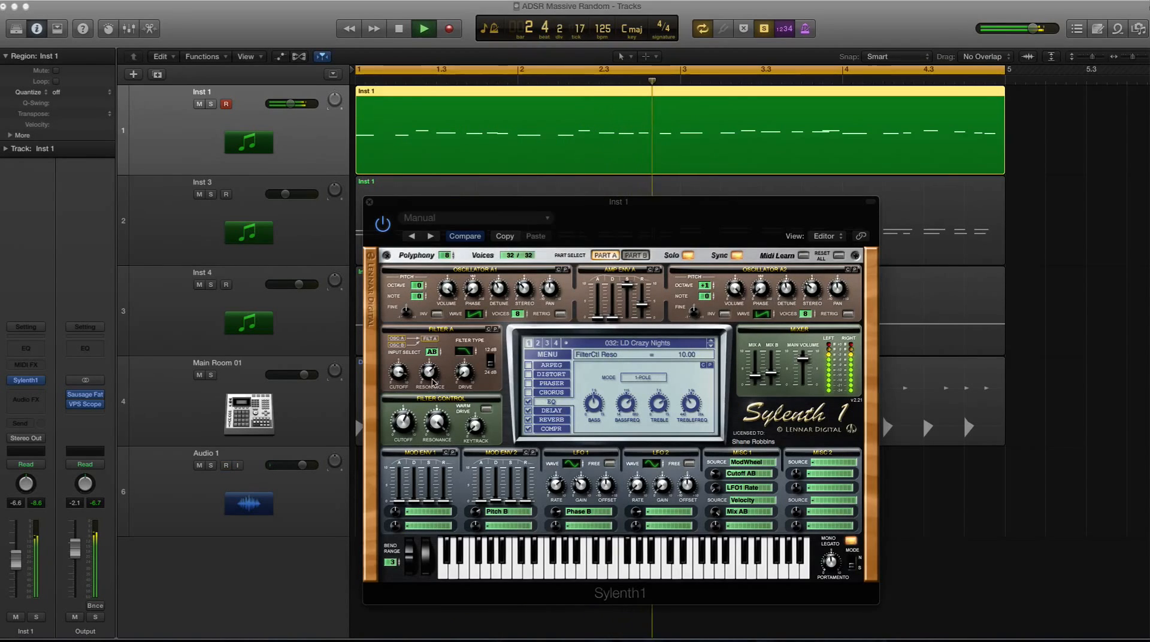
key("space")
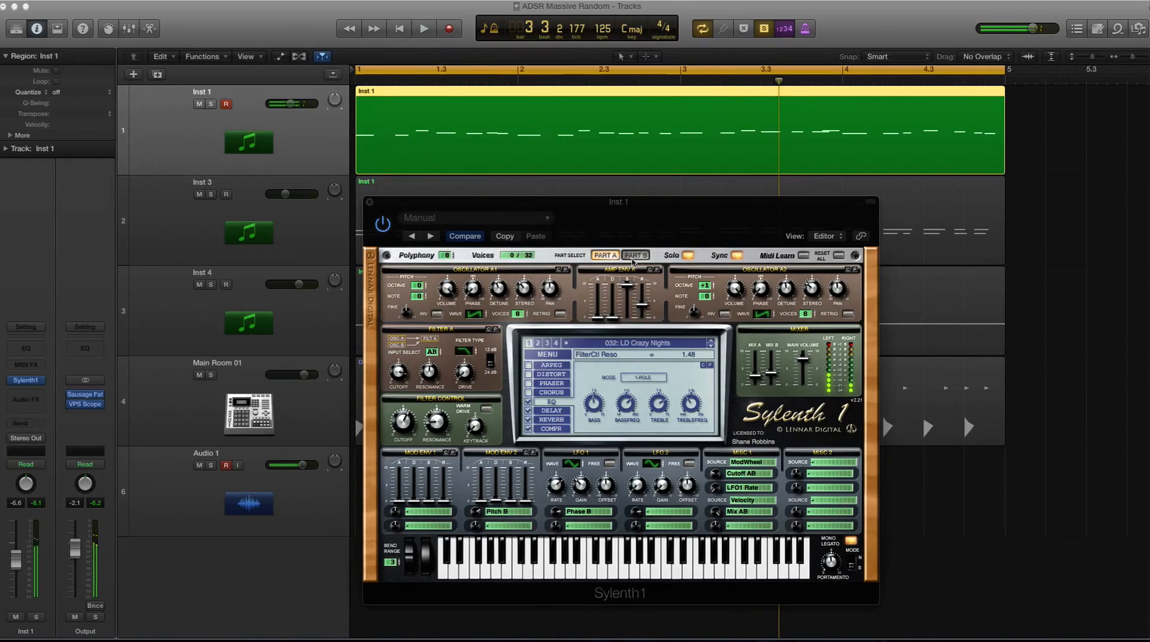
Step: Show Part B and raise the Filter B resonance to 9.05 while playing the soloed part
left_click(641, 258)
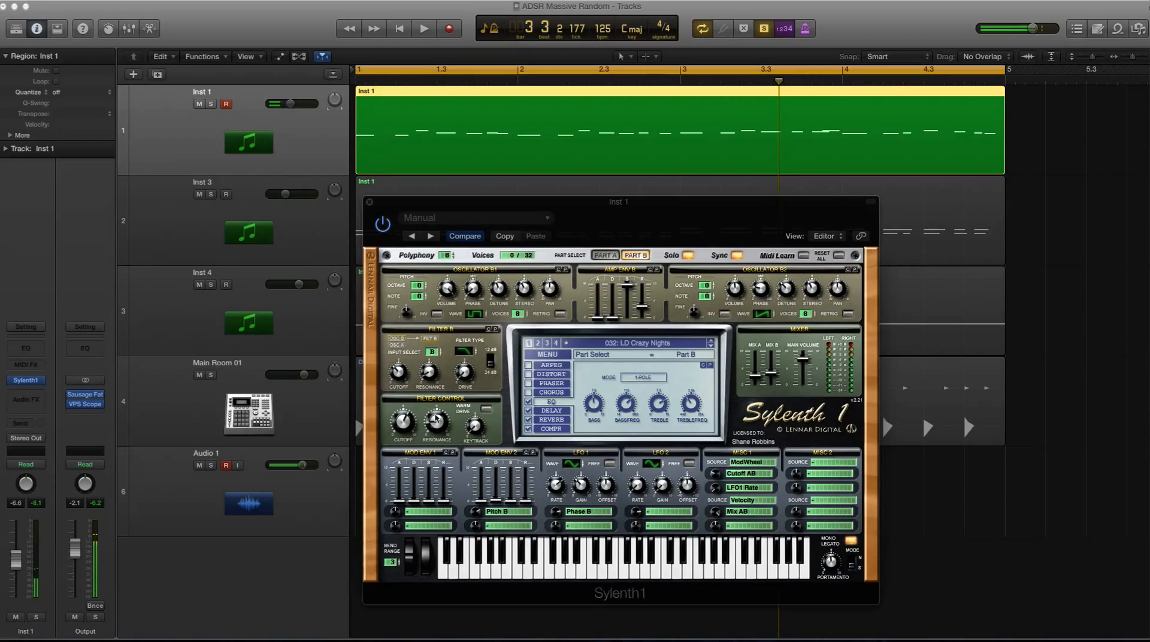
key("space")
left_click_drag(430, 374, 433, 351)
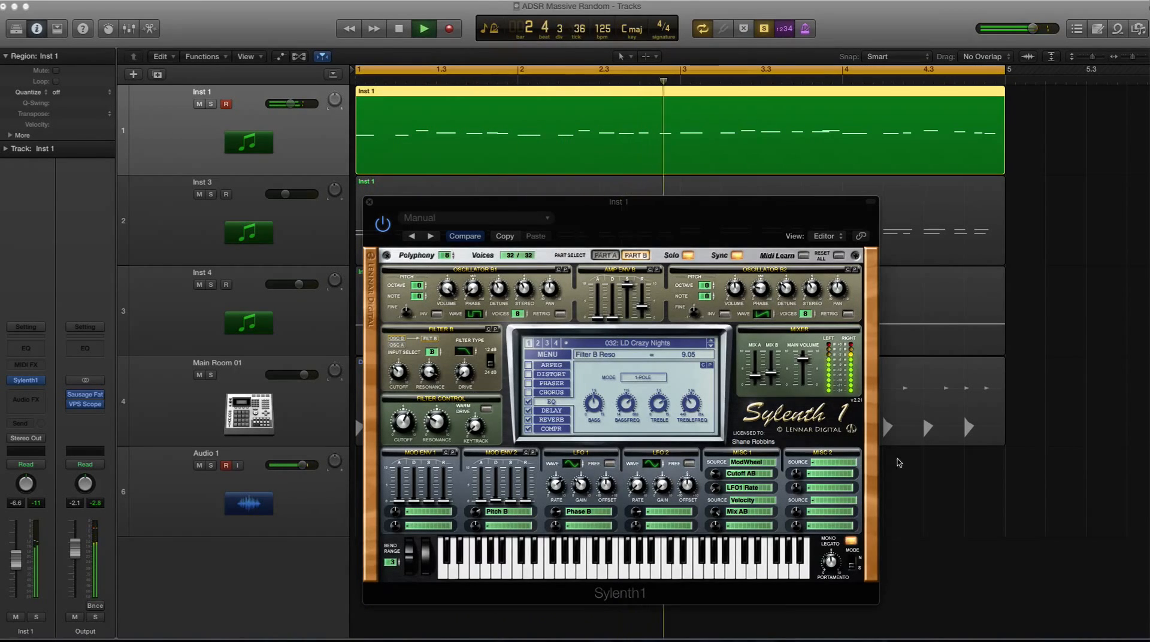
key("space")
Step: Set the Filter Control resonance to 6.71 and lower the main volume to 3.16, auditioning Part B
left_click_drag(802, 358, 803, 366)
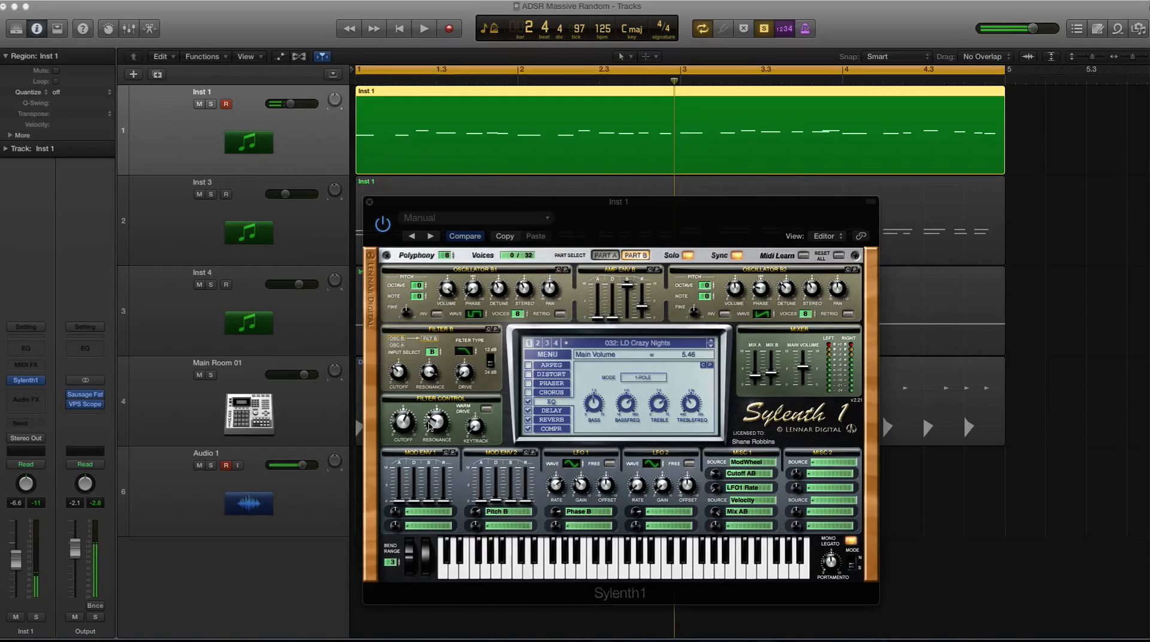
left_click_drag(429, 425, 433, 418)
key("space")
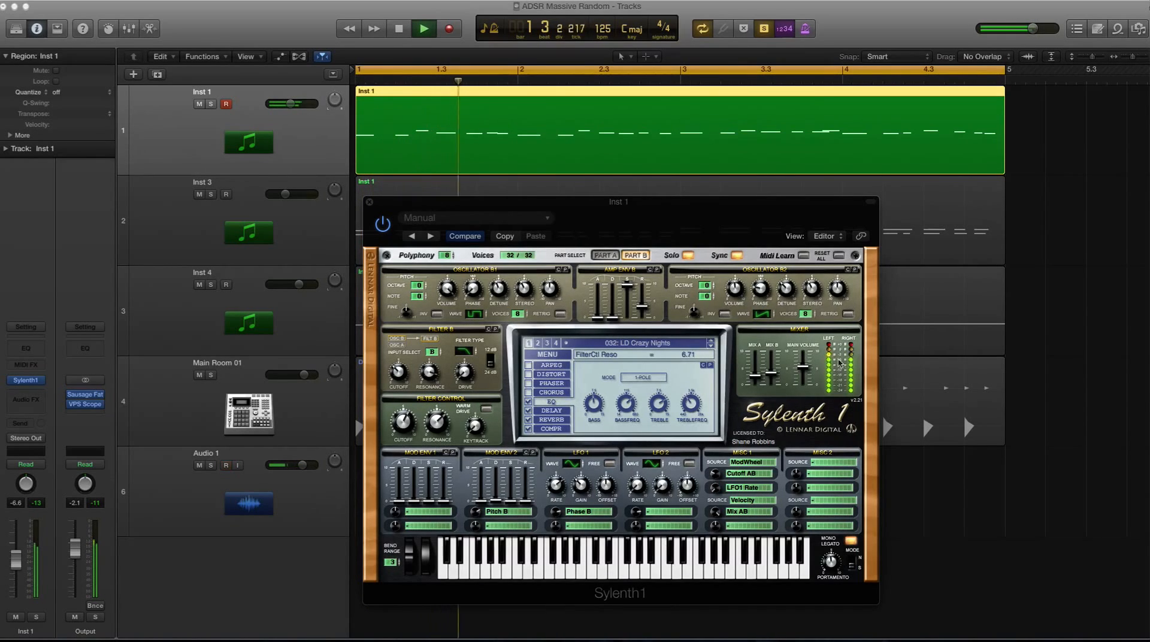
left_click_drag(803, 367, 803, 375)
key("space")
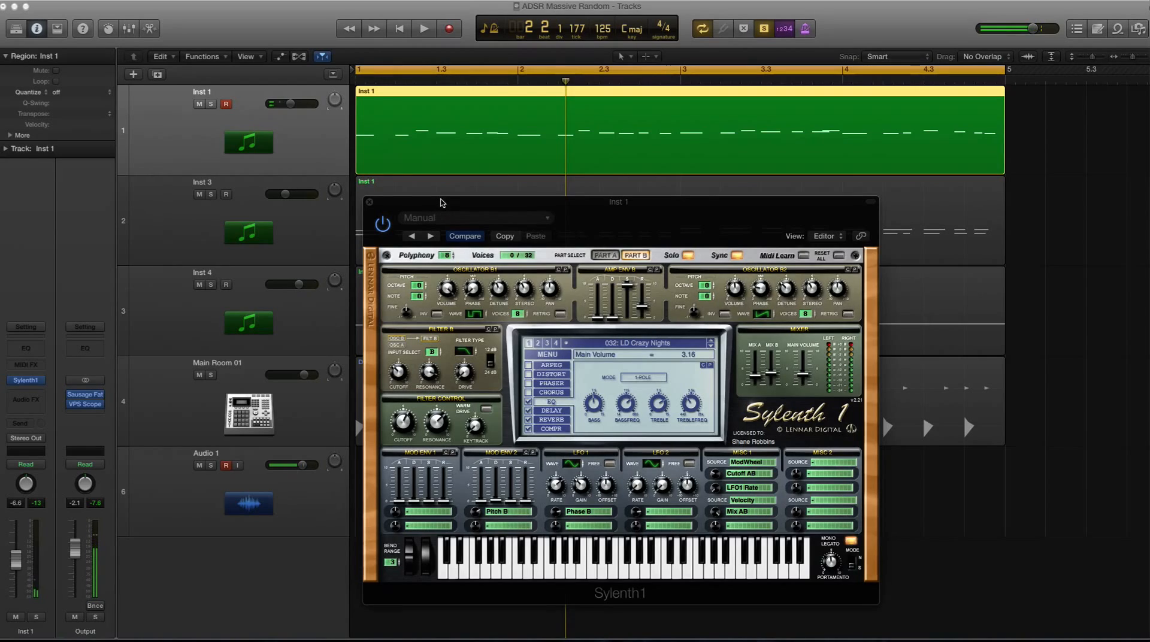
key("space")
key("space")
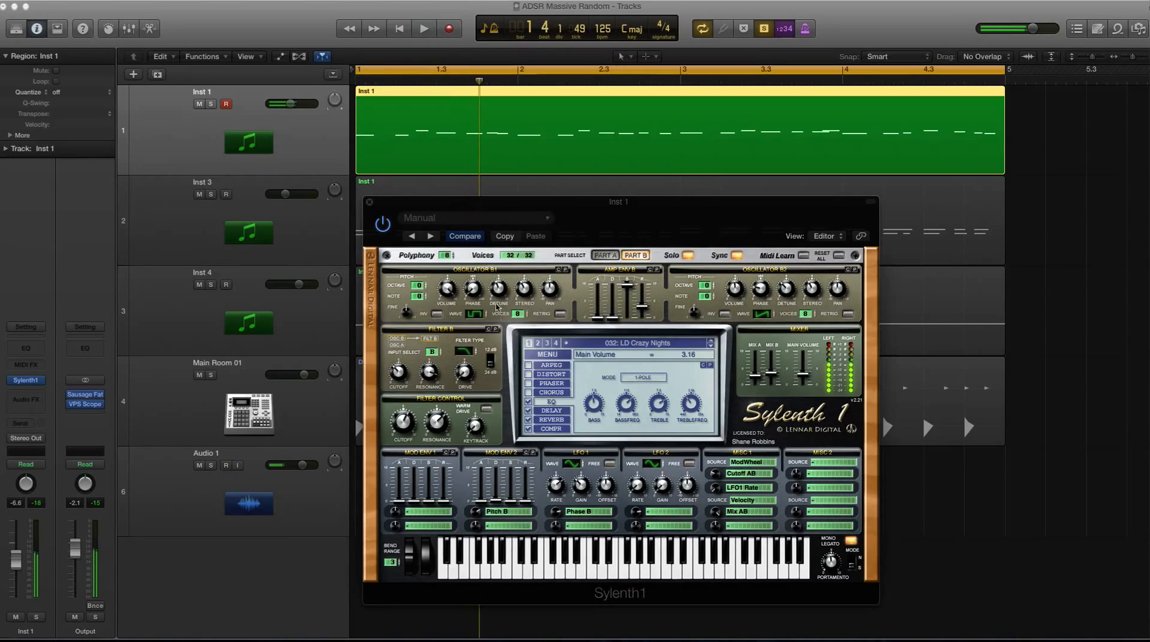
Step: Raise the Filter Control keytrack to 5.10 and on to 10.00, auditioning the Part B lead along the way
left_click_drag(478, 427, 482, 371)
key("space")
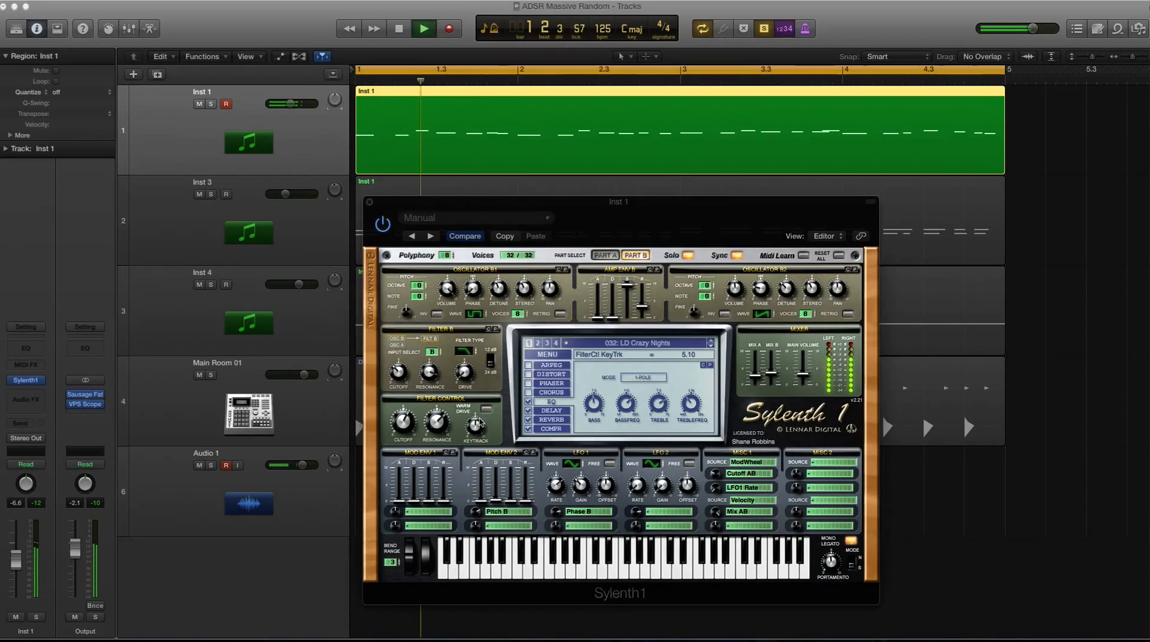
key("space")
left_click_drag(478, 425, 480, 344)
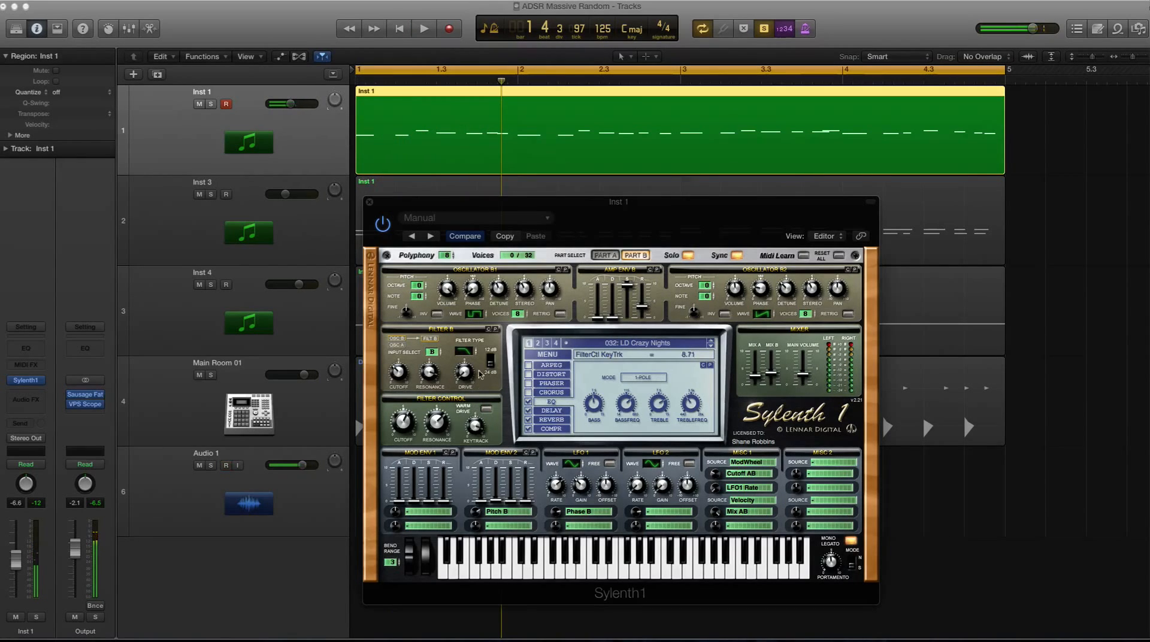
key("space")
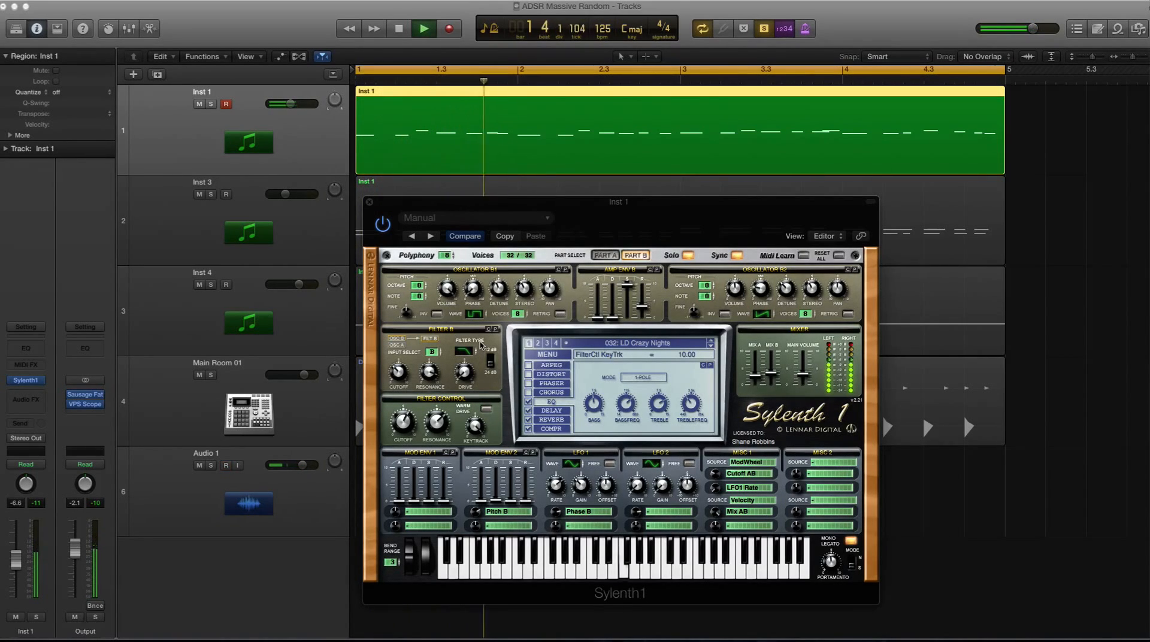
left_click_drag(478, 427, 478, 436)
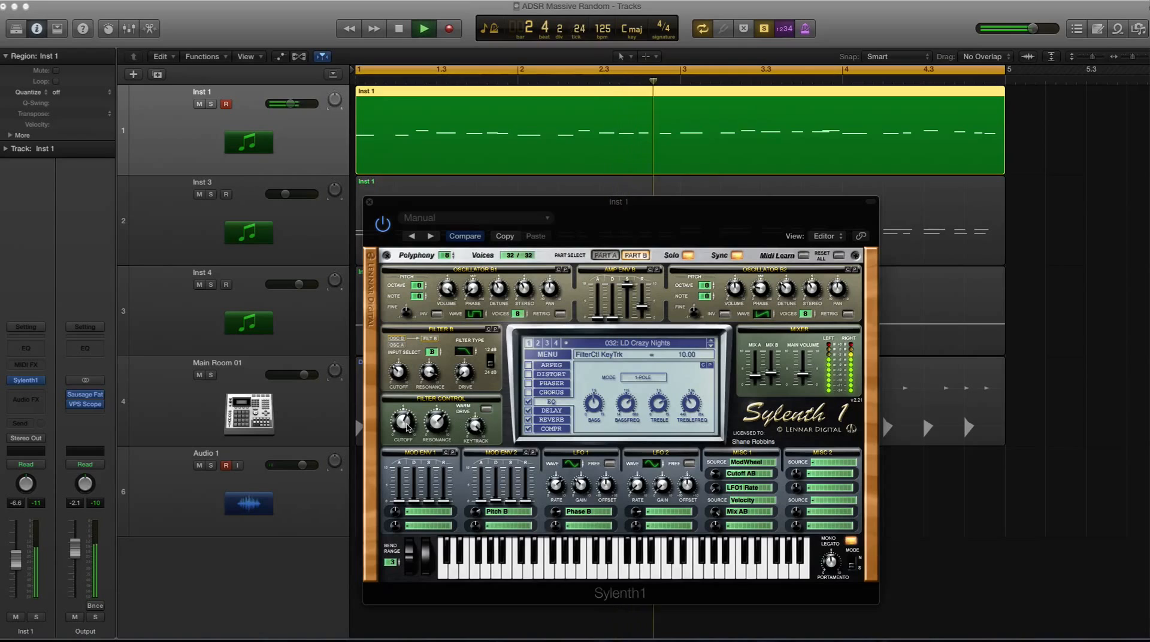
Step: Lower the Filter Control cutoff to 6.37 Hz, enlarge the track heights slightly, and replay the soloed Part B
left_click_drag(406, 424, 406, 465)
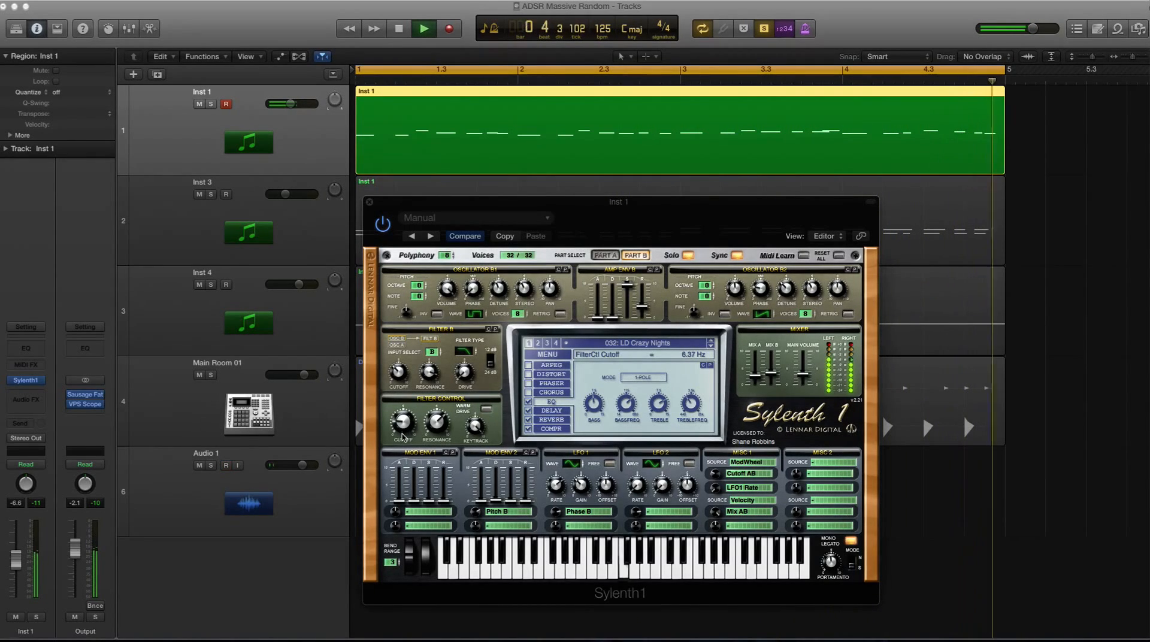
key("space")
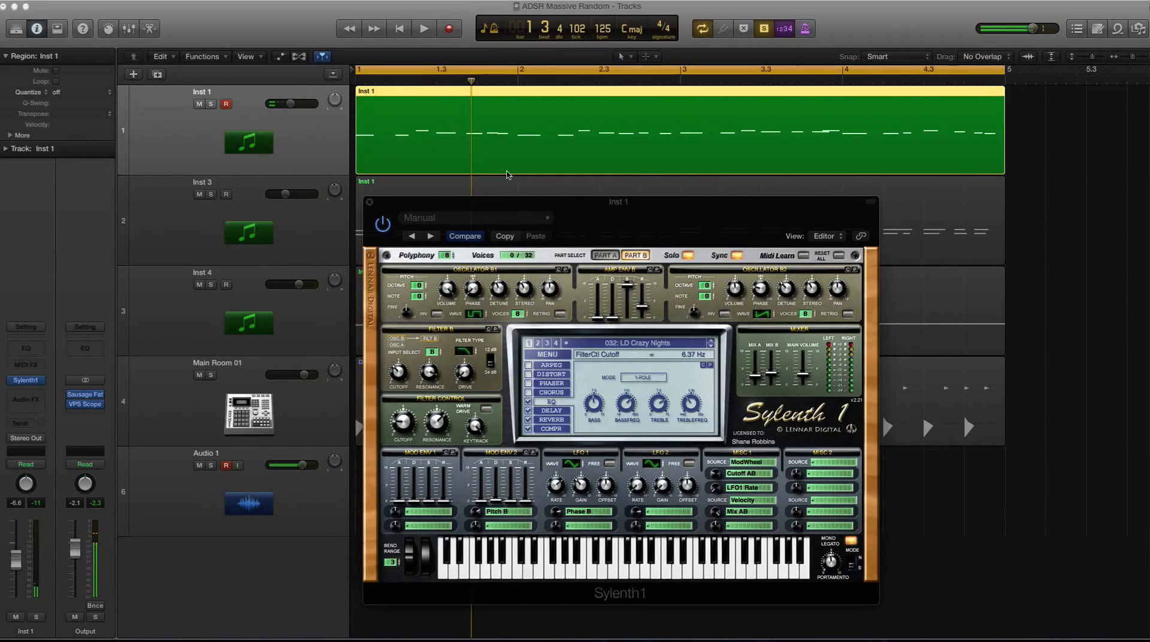
key("super+Down")
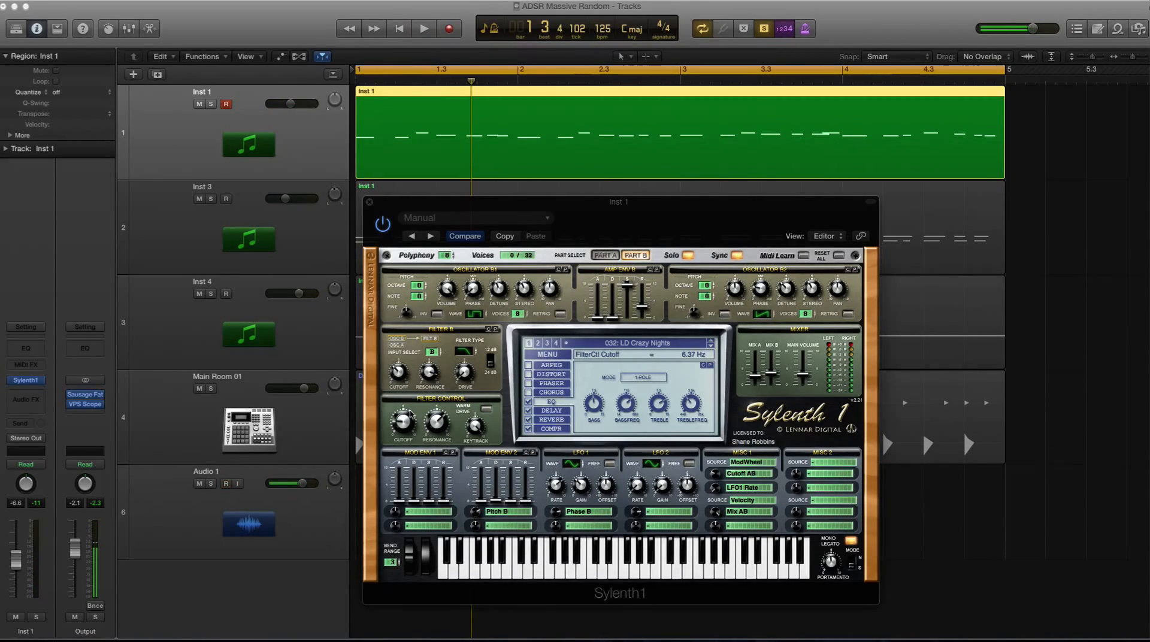
key("space")
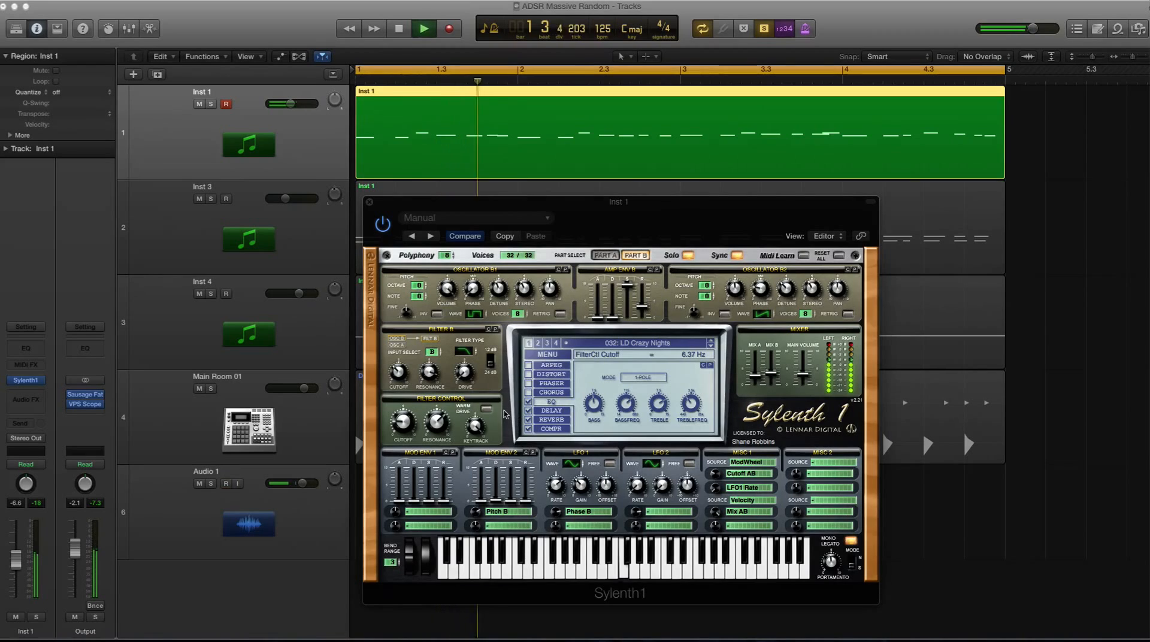
key("space")
Step: Set the Filter B resonance to 0.00 and the Filter Control cutoff to 21341.28 Hz while auditioning Part B
key("space")
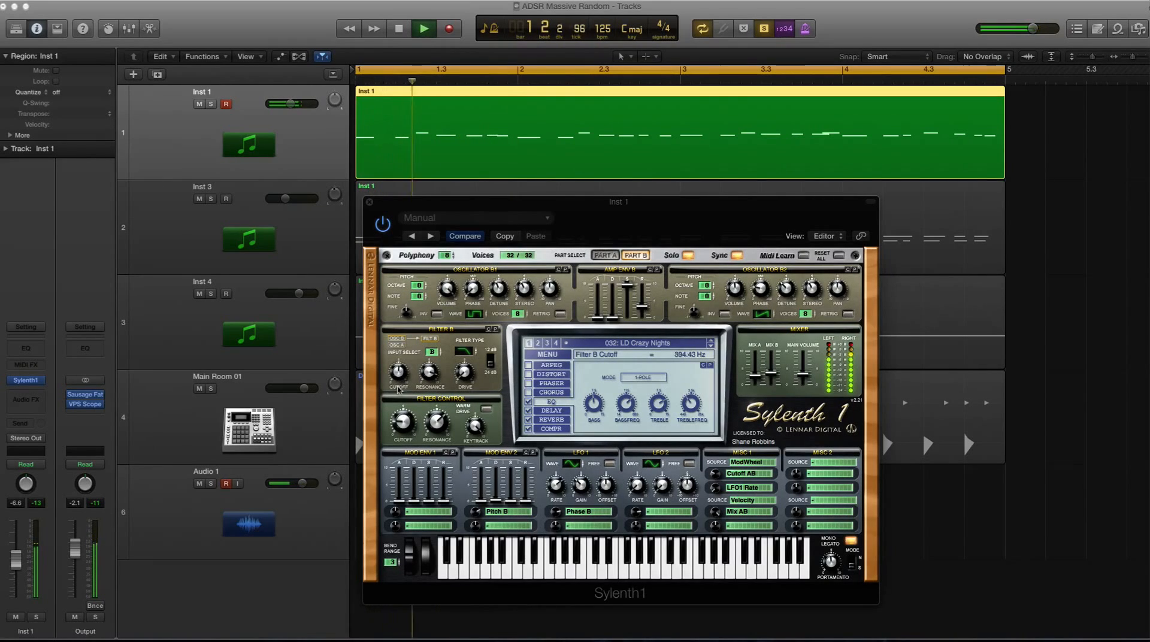
key("space")
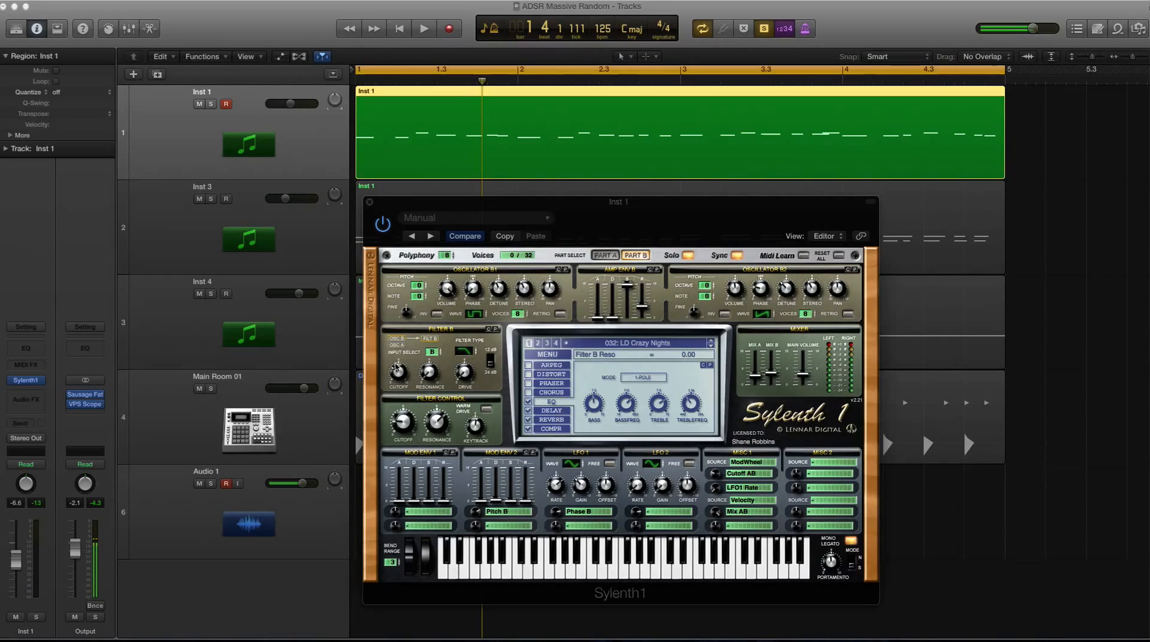
key("space")
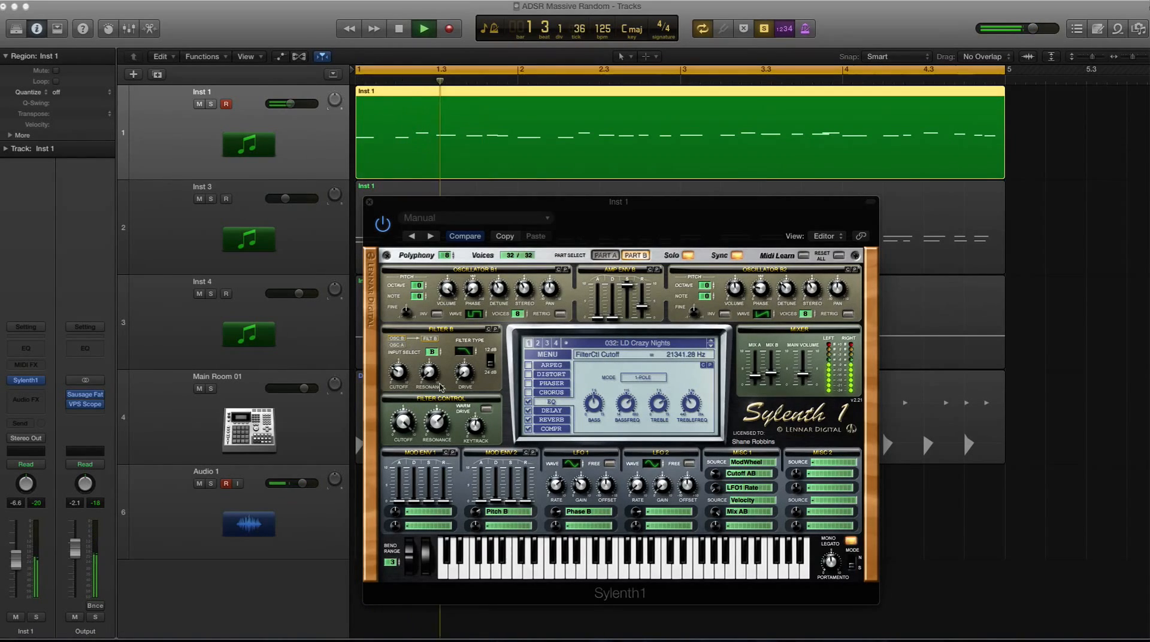
key("space")
Step: Turn off the part solo and play the lead with both synth parts sounding
left_click(689, 255)
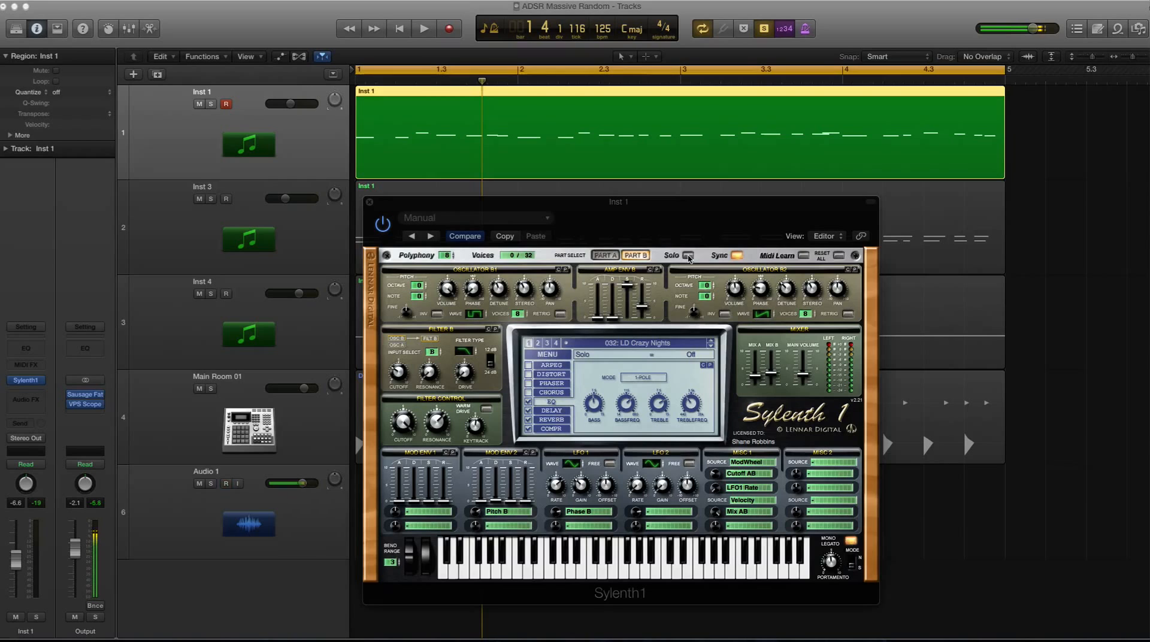
key("space")
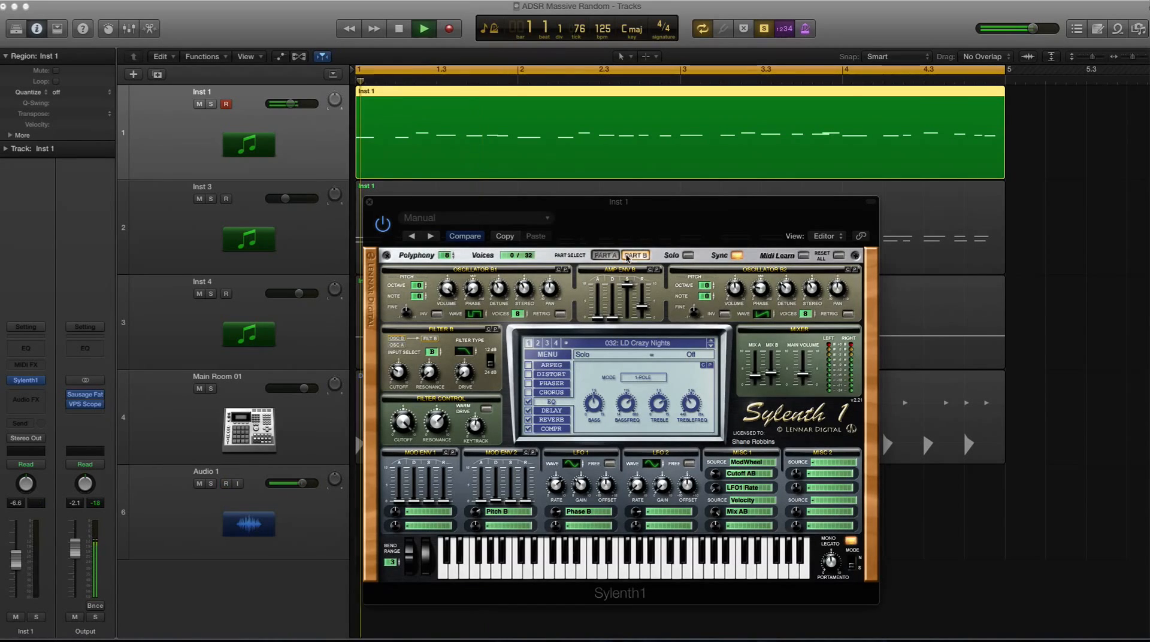
Step: Turn off the Inst 1 track solo and play the lead together with all the other tracks
key("space")
key("ctrl+s")
key("space")
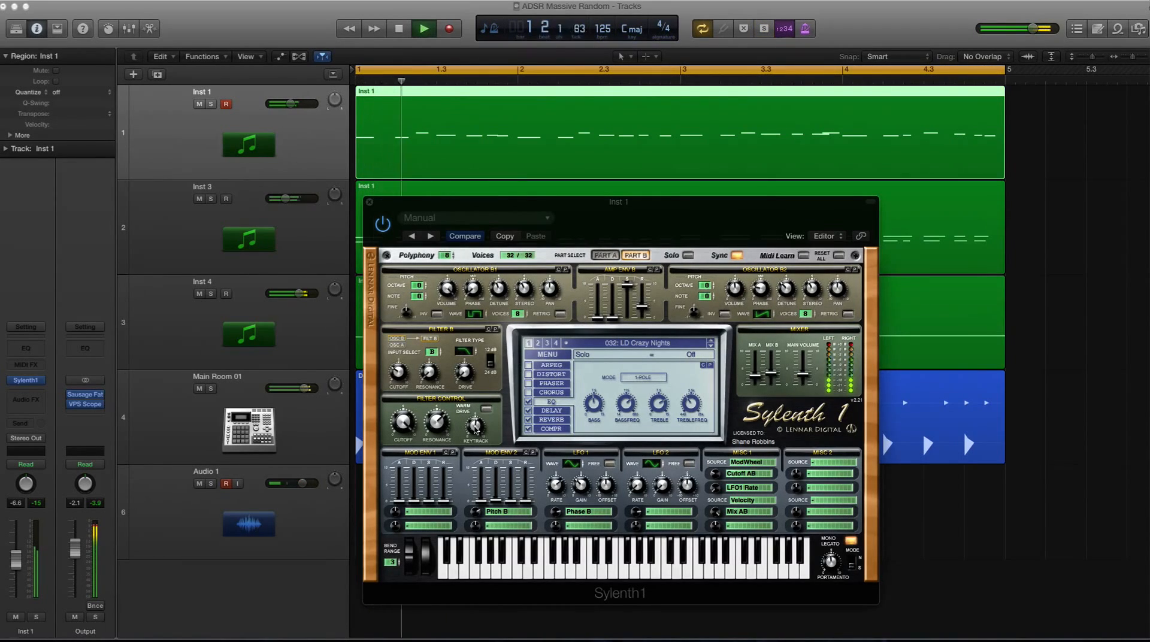
key("space")
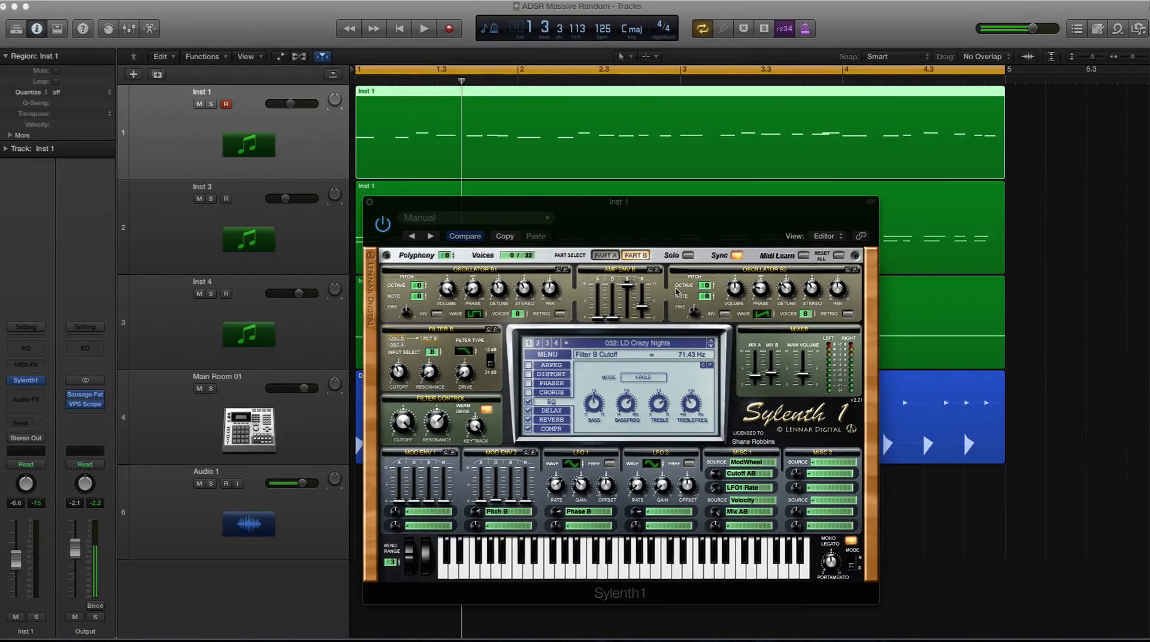
Step: Switch to Part A and compare the soloed Inst 1 lead with the Filter Control Warm Drive off and on
left_click(605, 256)
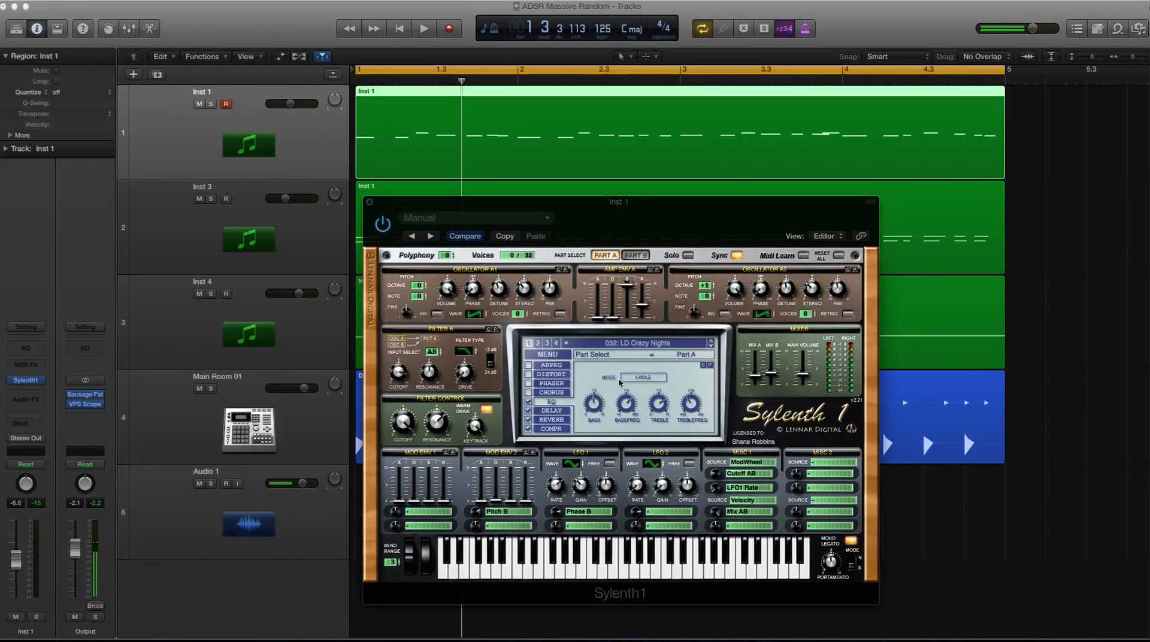
key("space")
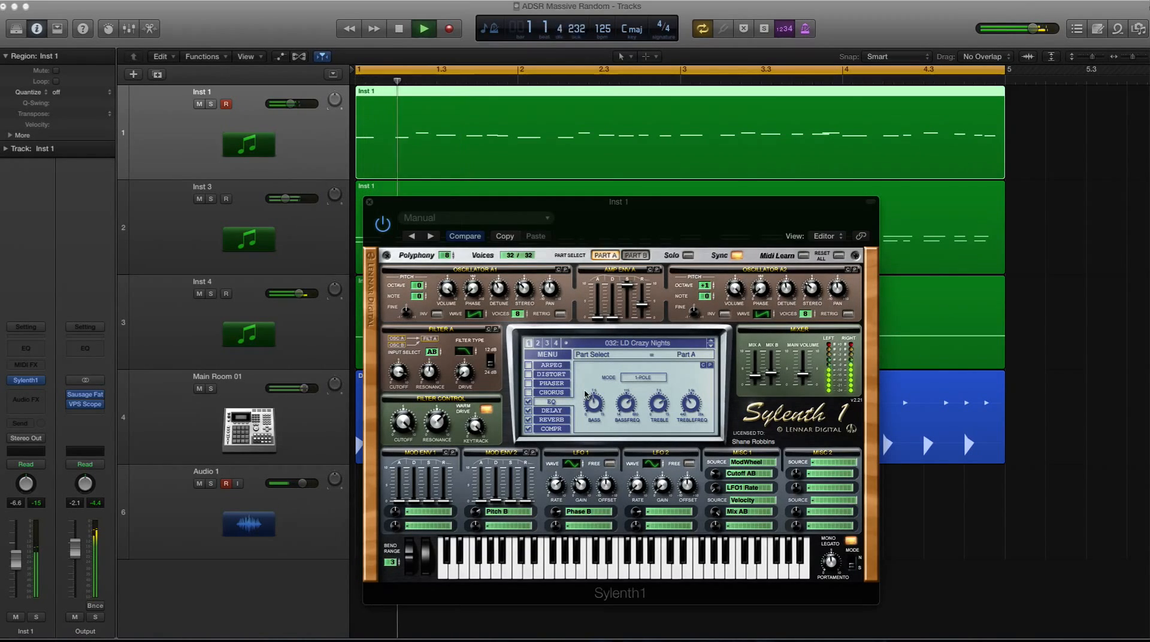
left_click(210, 105)
left_click(487, 409)
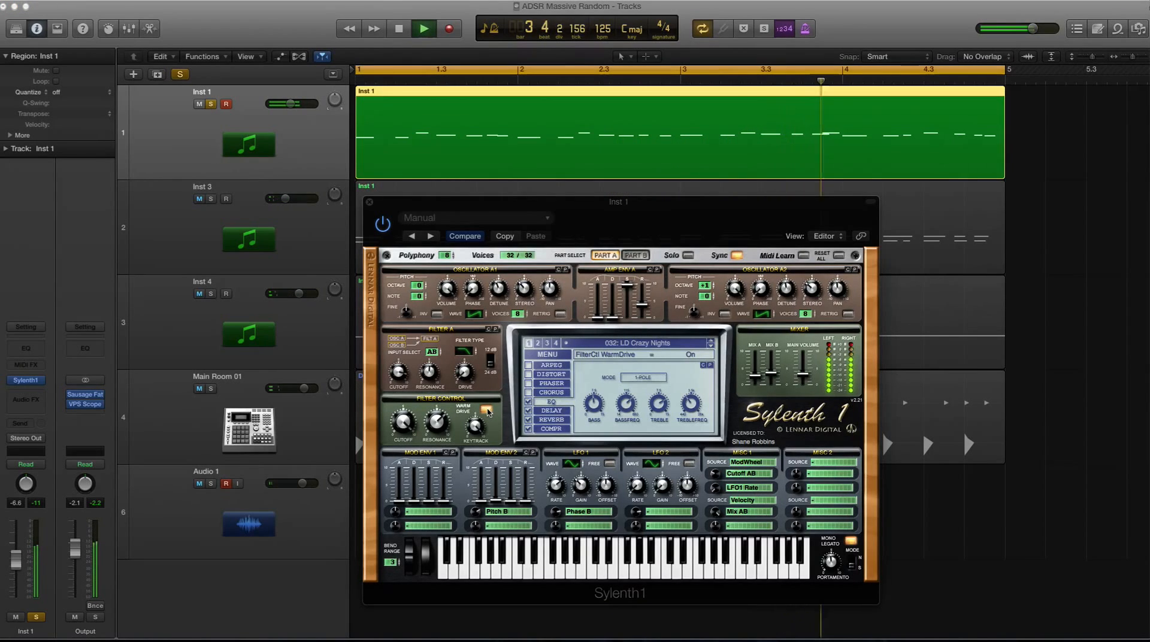
left_click(486, 409)
key("space")
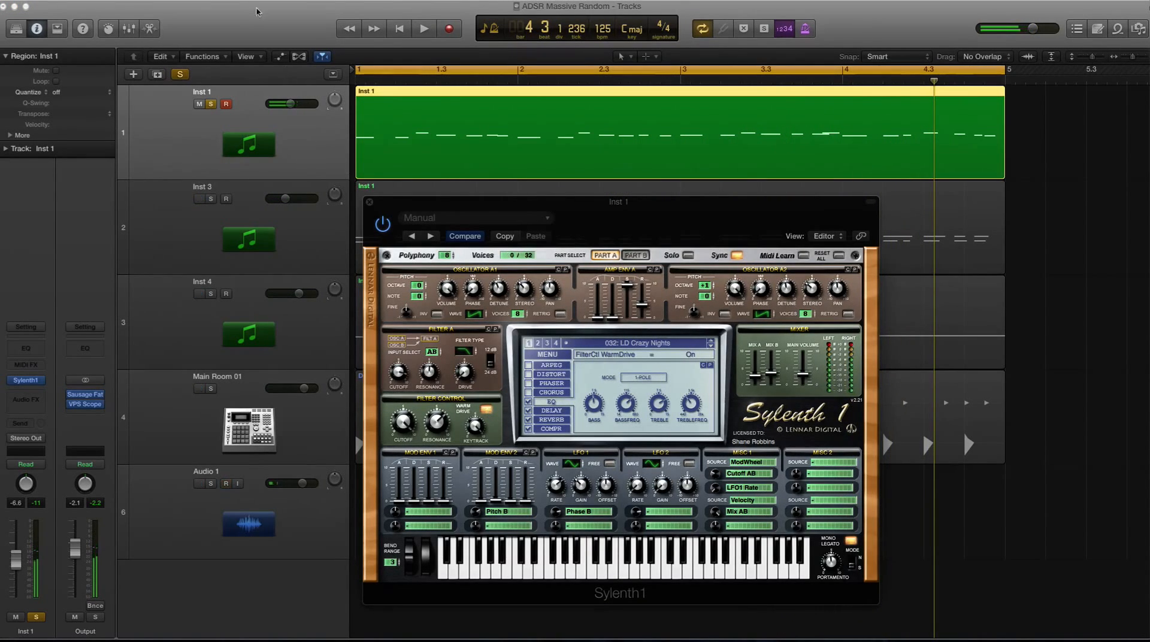
Step: Unsolo the Inst 1 track, shift the synth window slightly, and restart playback of the full mix
left_click(210, 103)
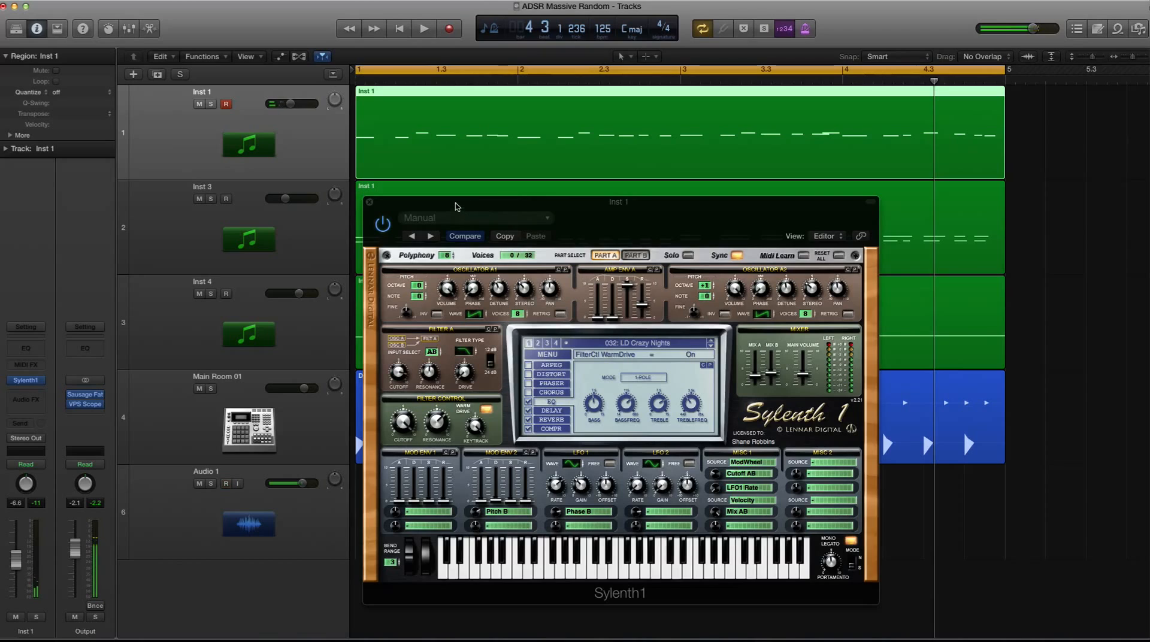
left_click_drag(457, 205, 453, 207)
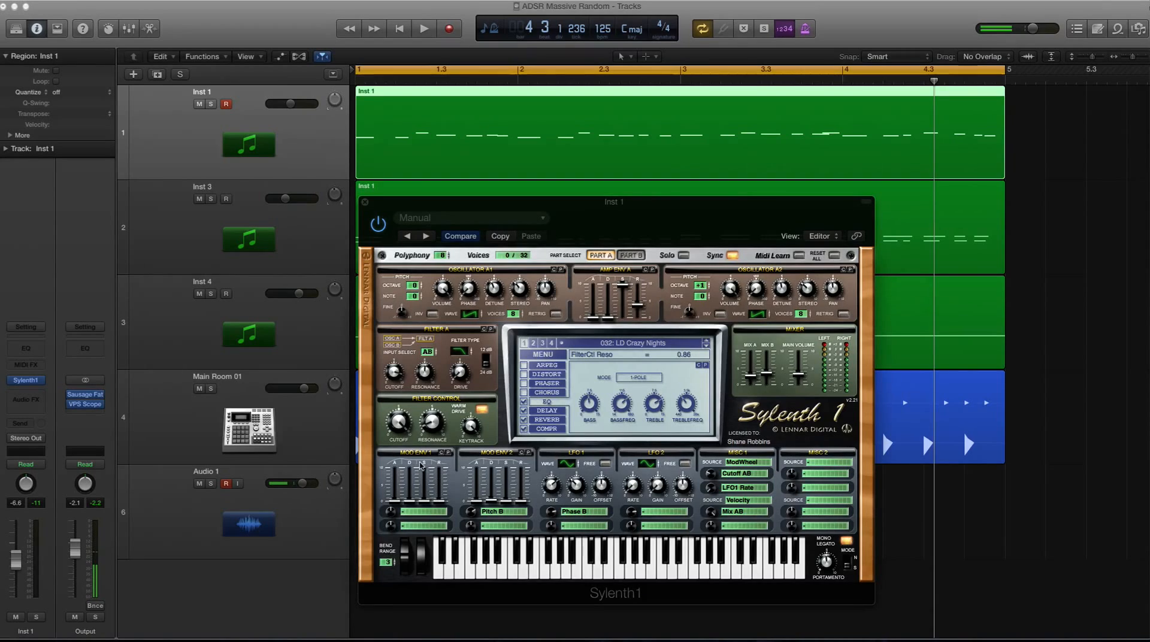
key("space")
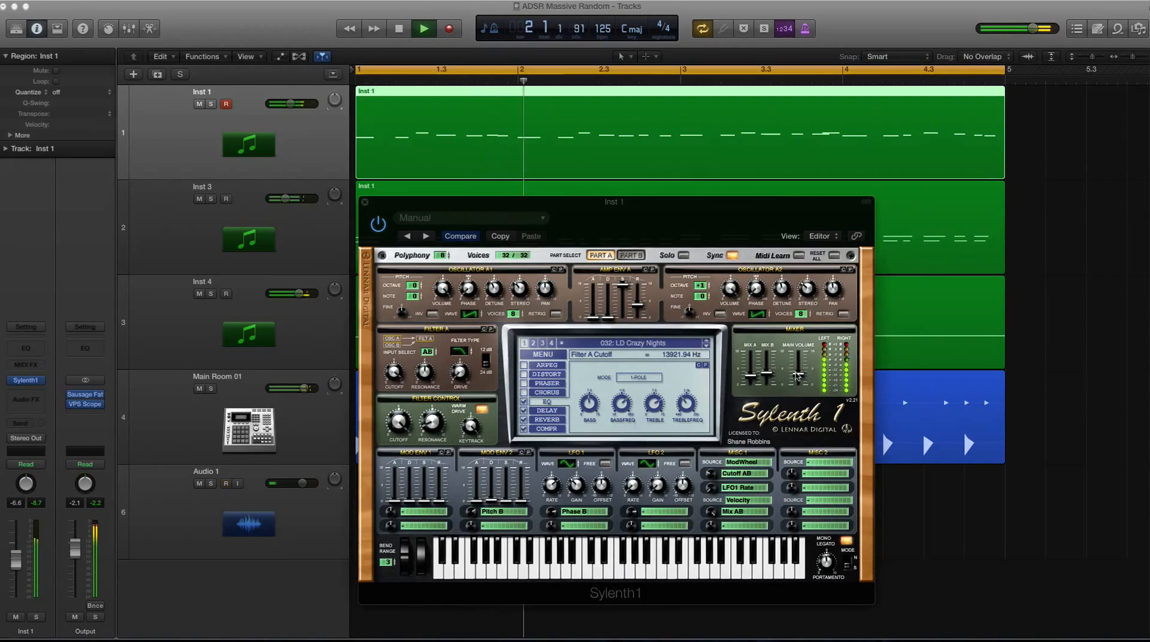
Step: Raise the synth mixer's main volume slightly while the full mix plays, and stop playback
left_click_drag(798, 373, 797, 359)
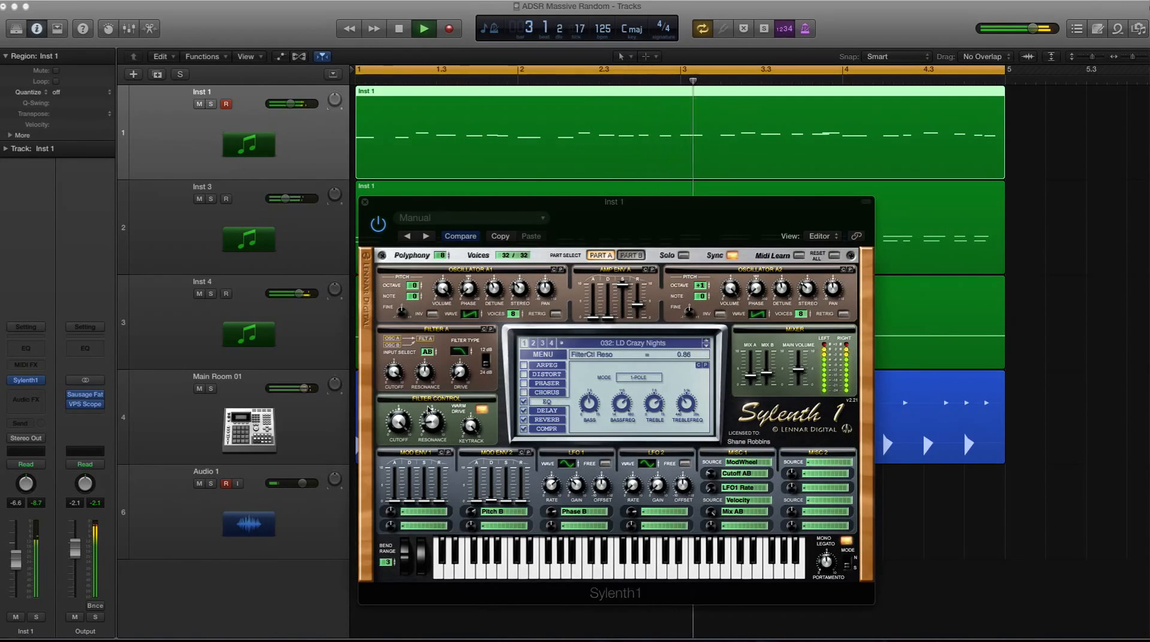
left_click_drag(432, 422, 457, 375)
key("space")
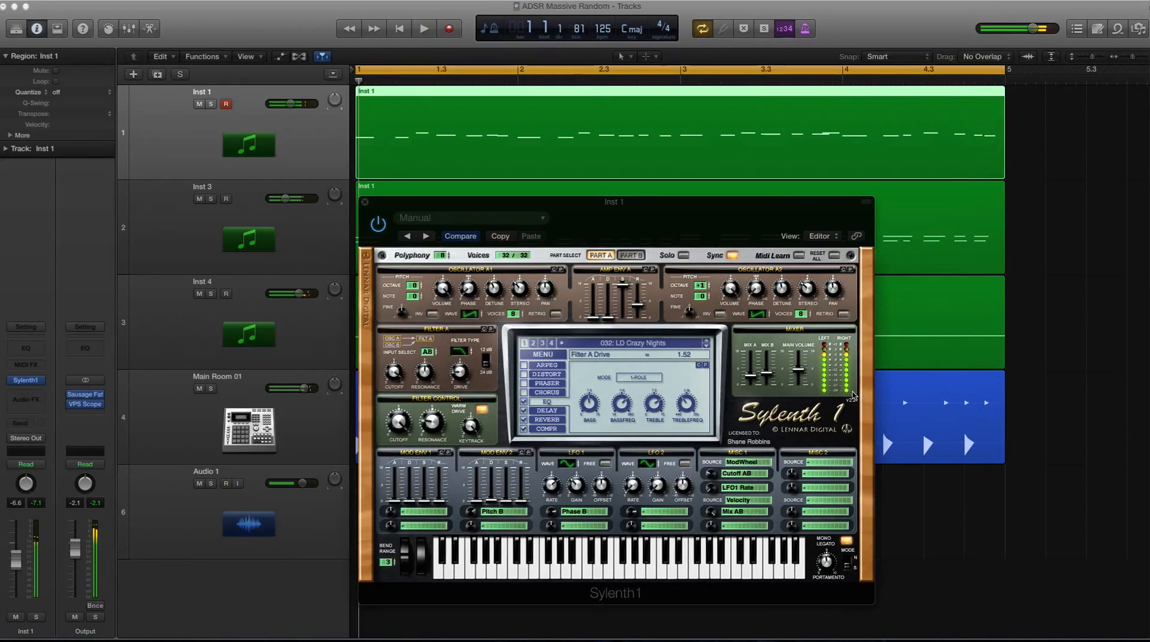